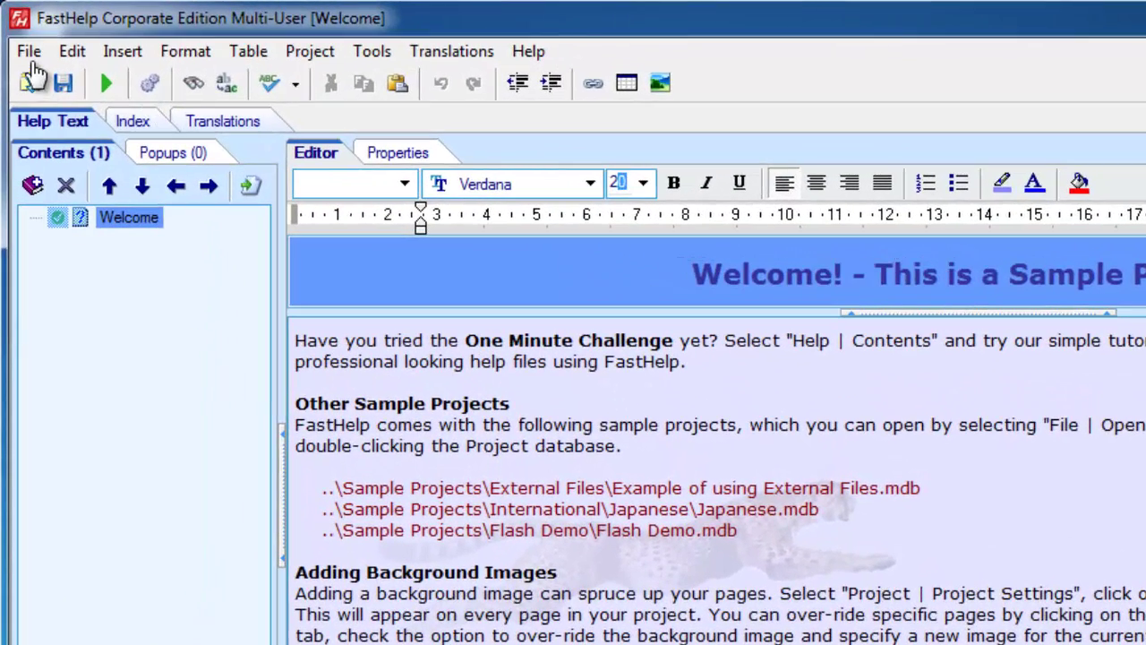
# - Create a new help project named One Minute Challenge
pyautogui.click(28, 51)
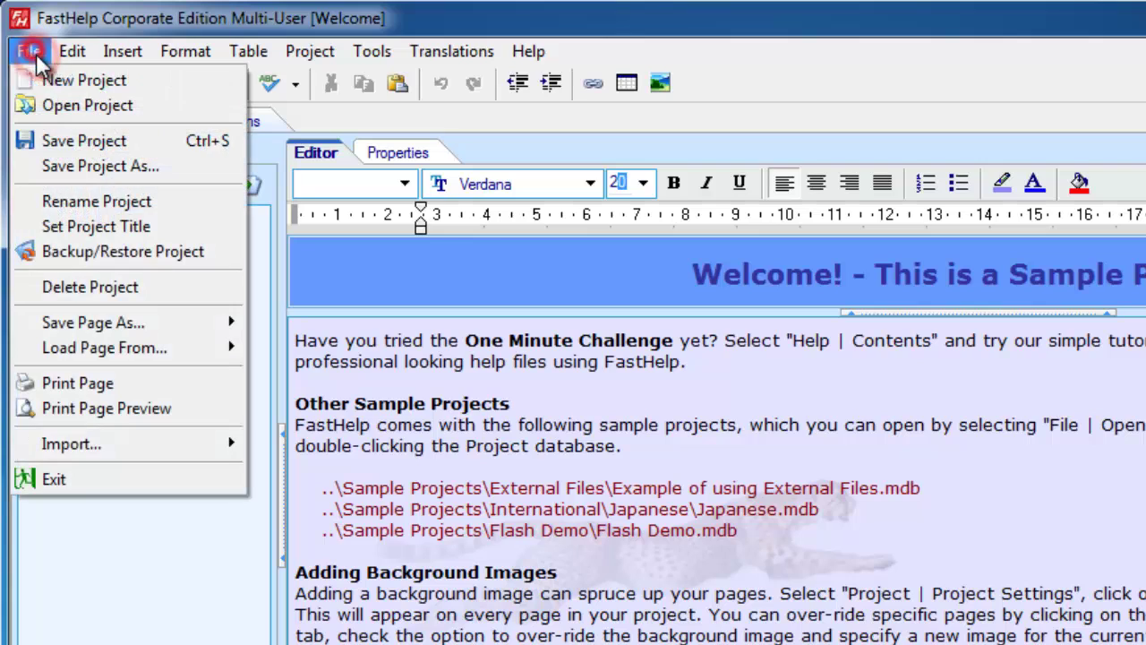
pyautogui.click(62, 79)
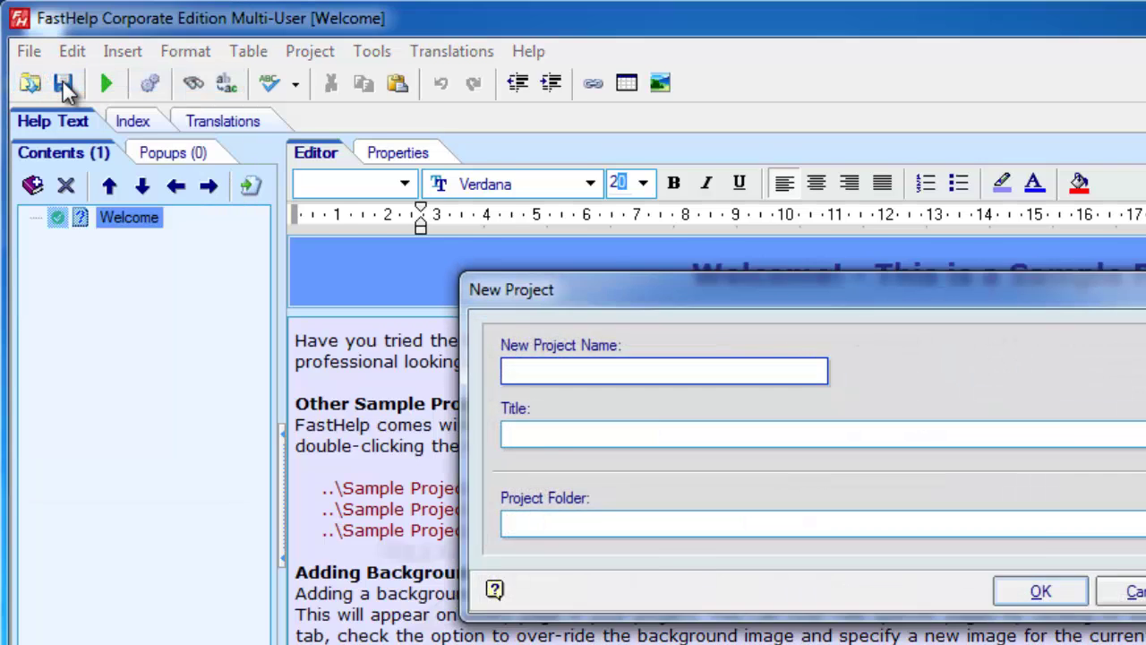
pyautogui.write('One Minute Challenge')
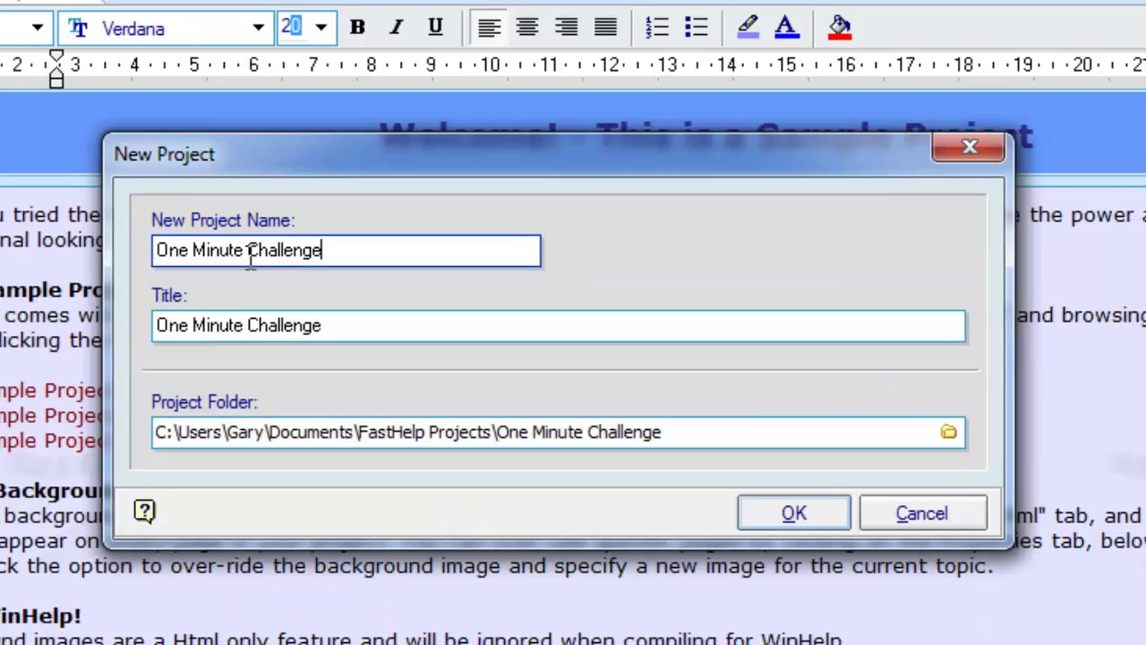
pyautogui.click(966, 548)
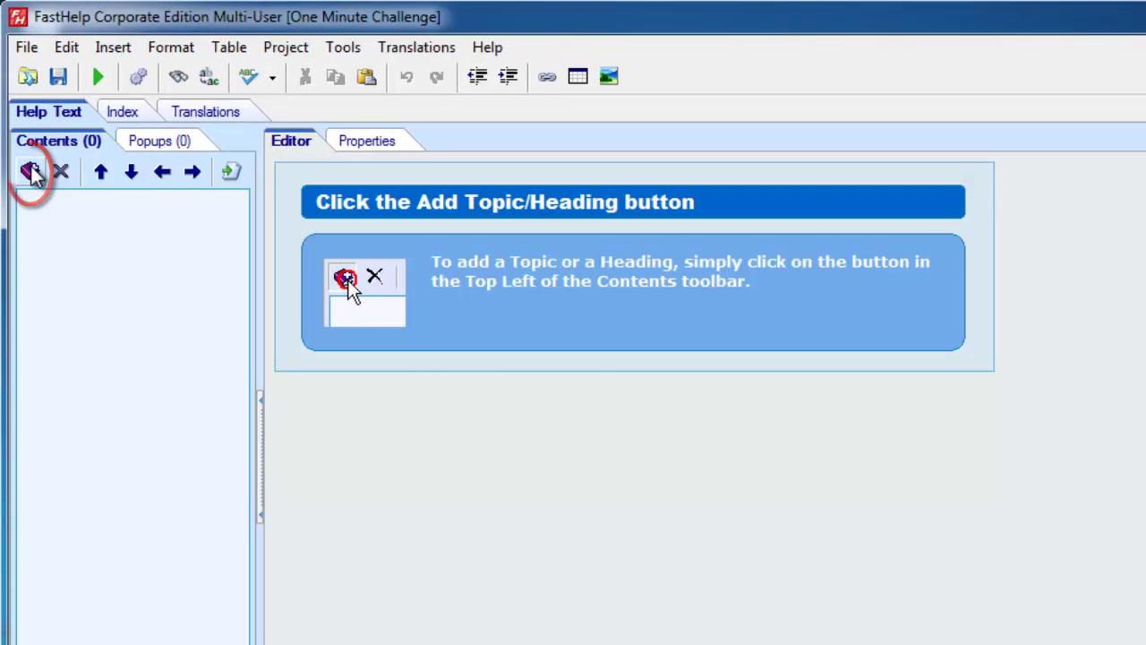
# - Add a Welcome topic and start its body text with 'Thi'
pyautogui.click(31, 172)
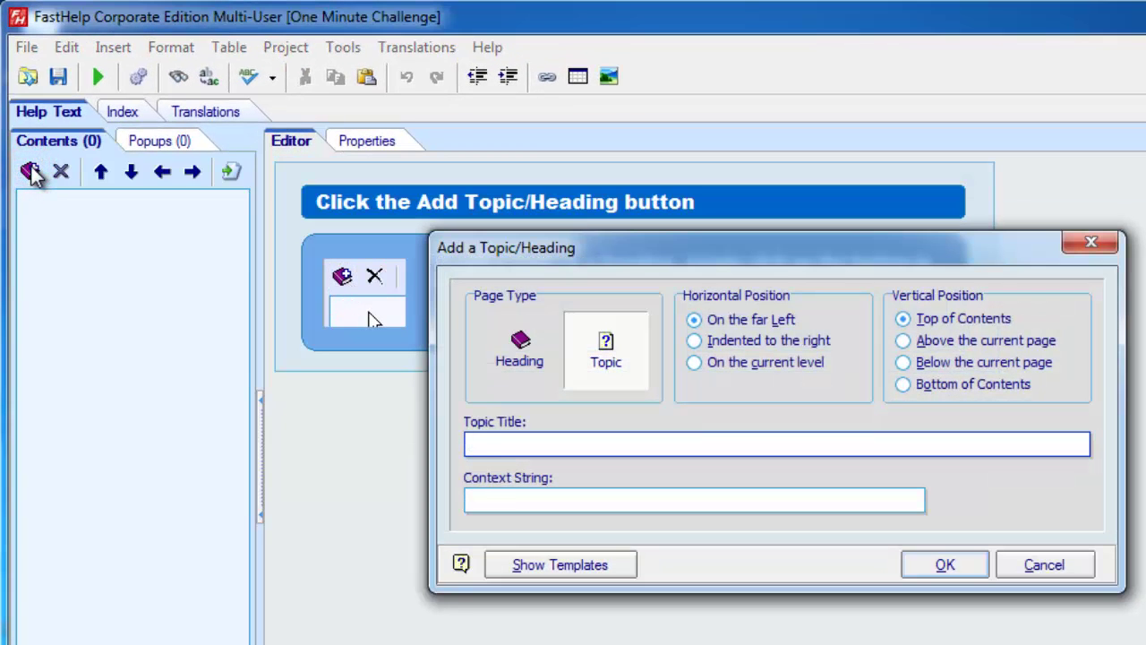
pyautogui.write('Welcome')
pyautogui.press('Return')
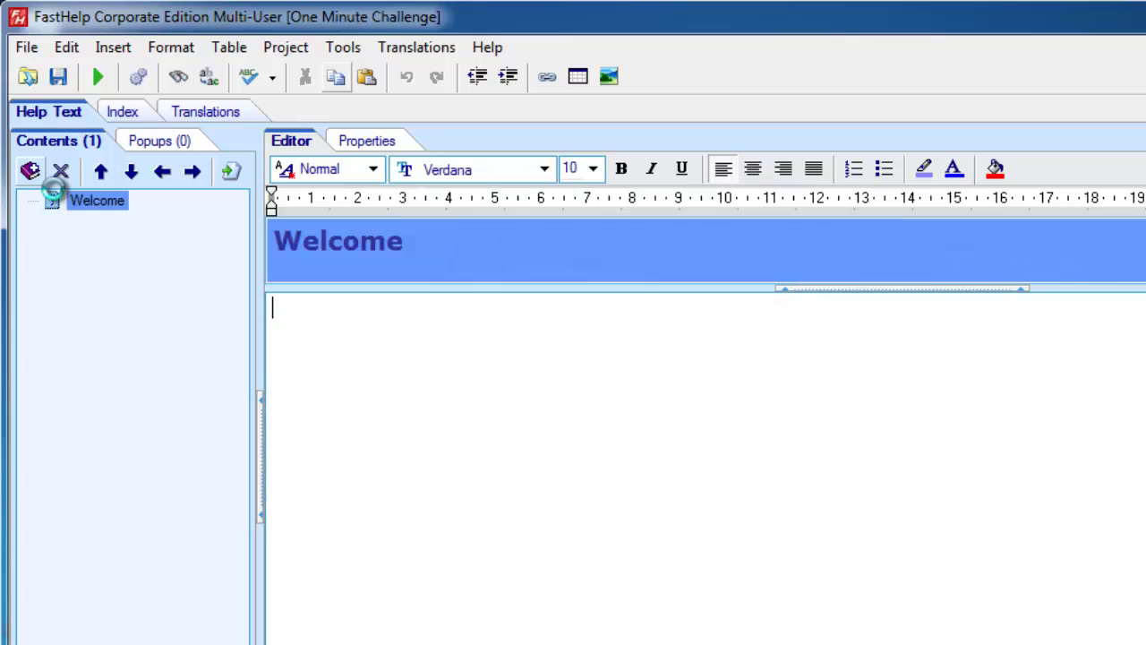
pyautogui.write('This is some help text.')
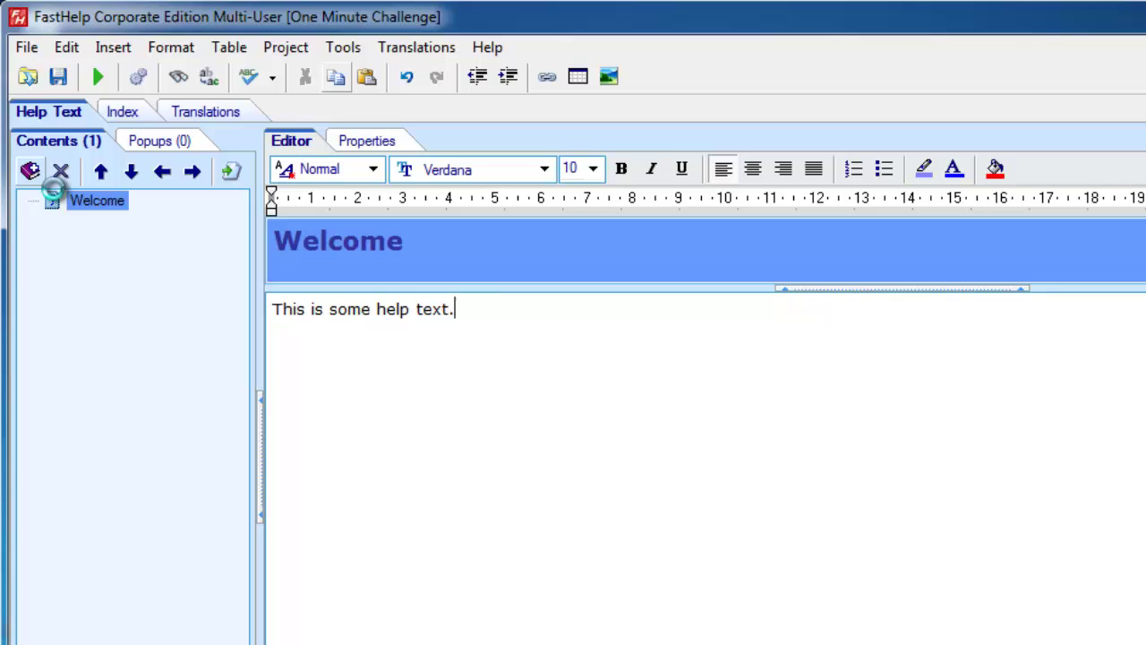
# - Add a heading titled 'Links and Images' below Welcome
pyautogui.click(29, 171)
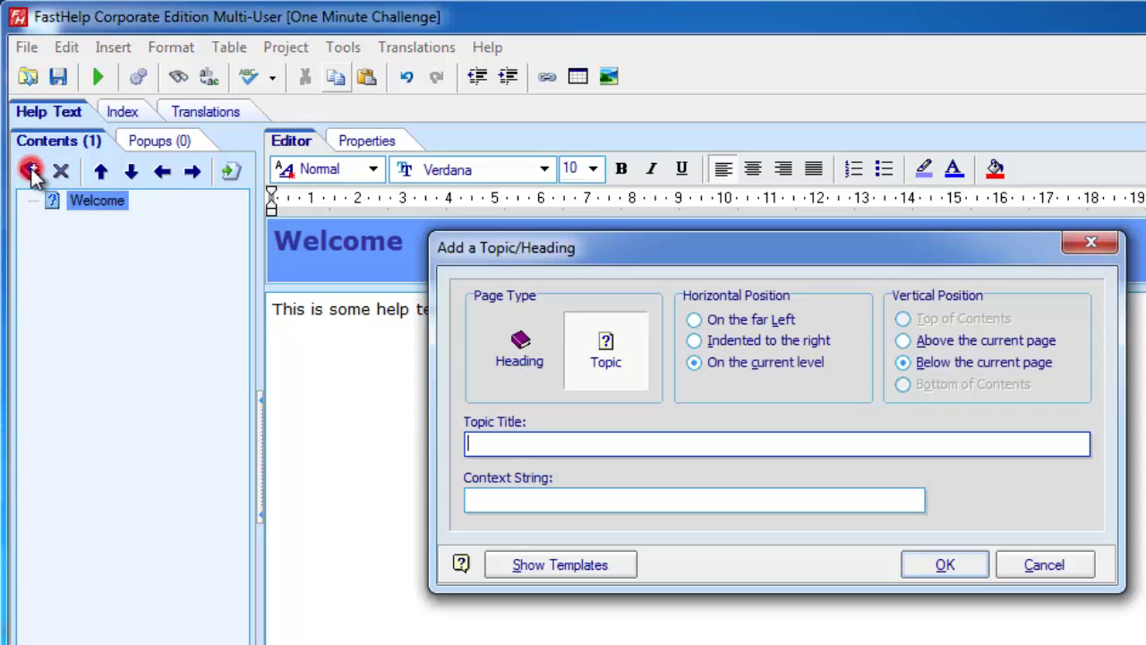
pyautogui.click(530, 368)
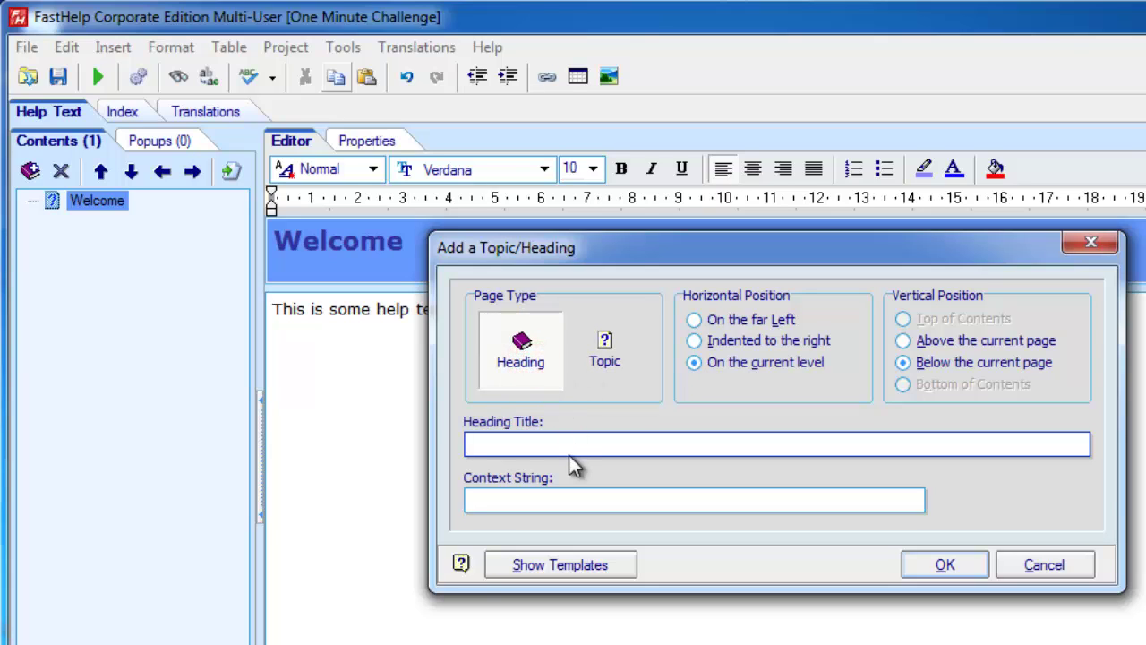
pyautogui.write('Links and Images')
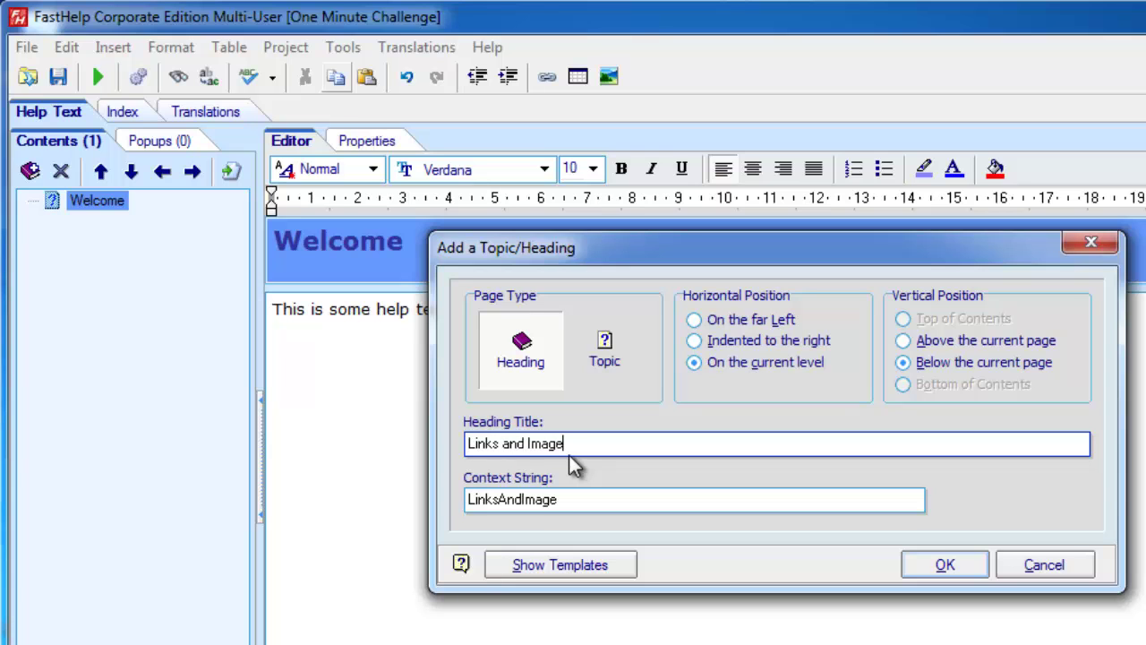
pyautogui.press('Return')
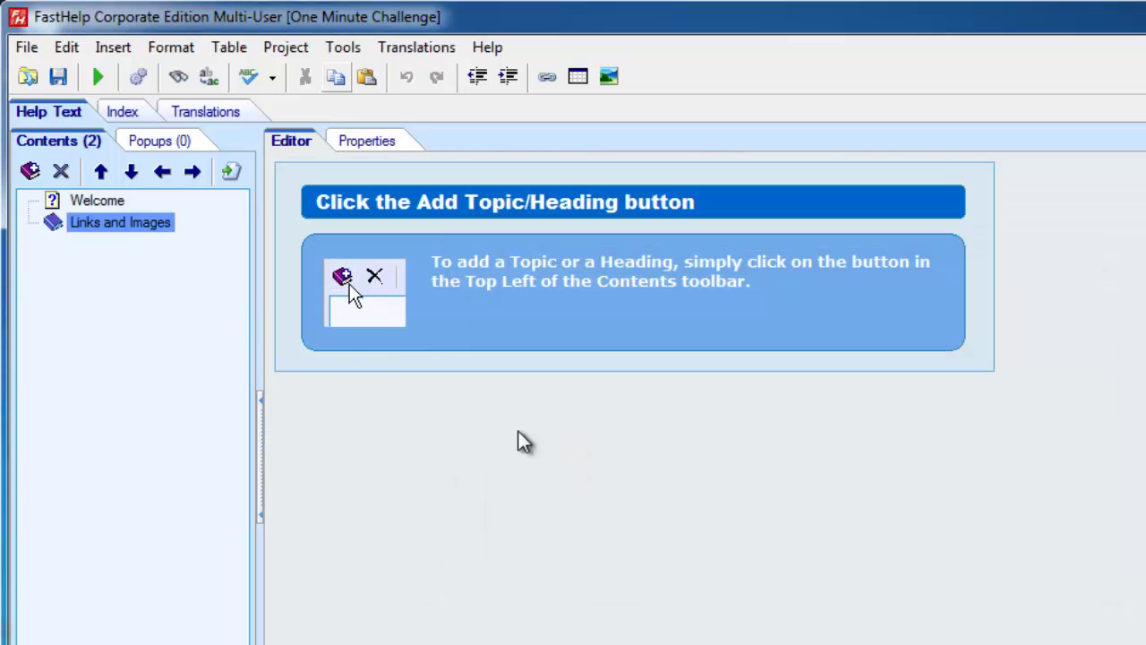
# - Add indented topics Links and Images under the Links and Images heading
pyautogui.click(32, 171)
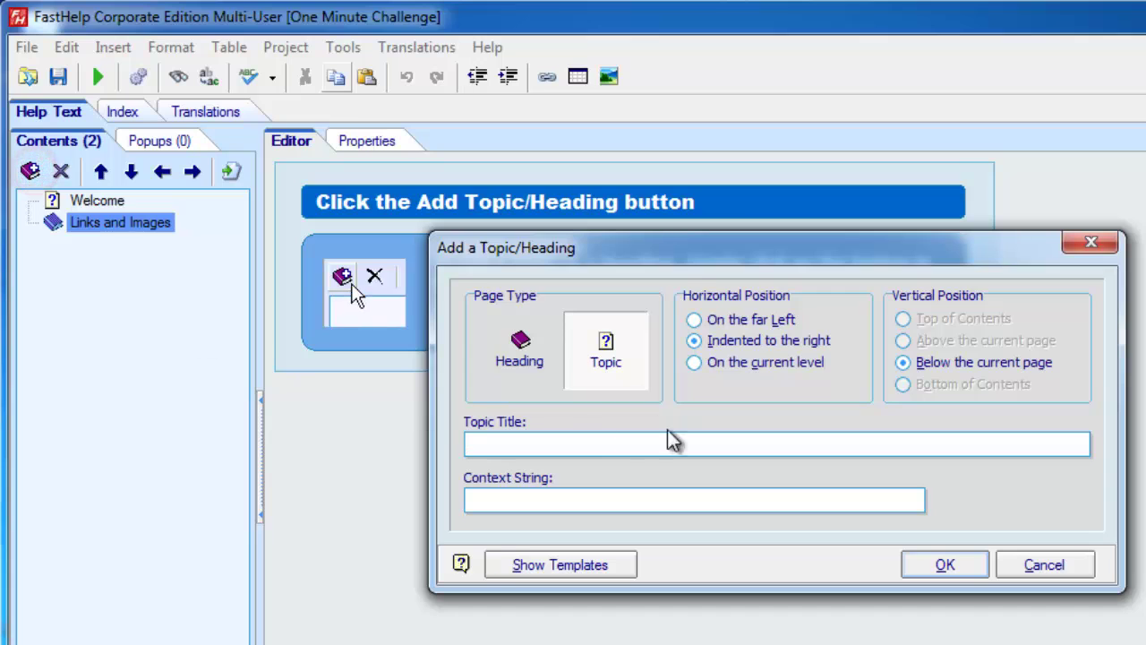
pyautogui.click(605, 360)
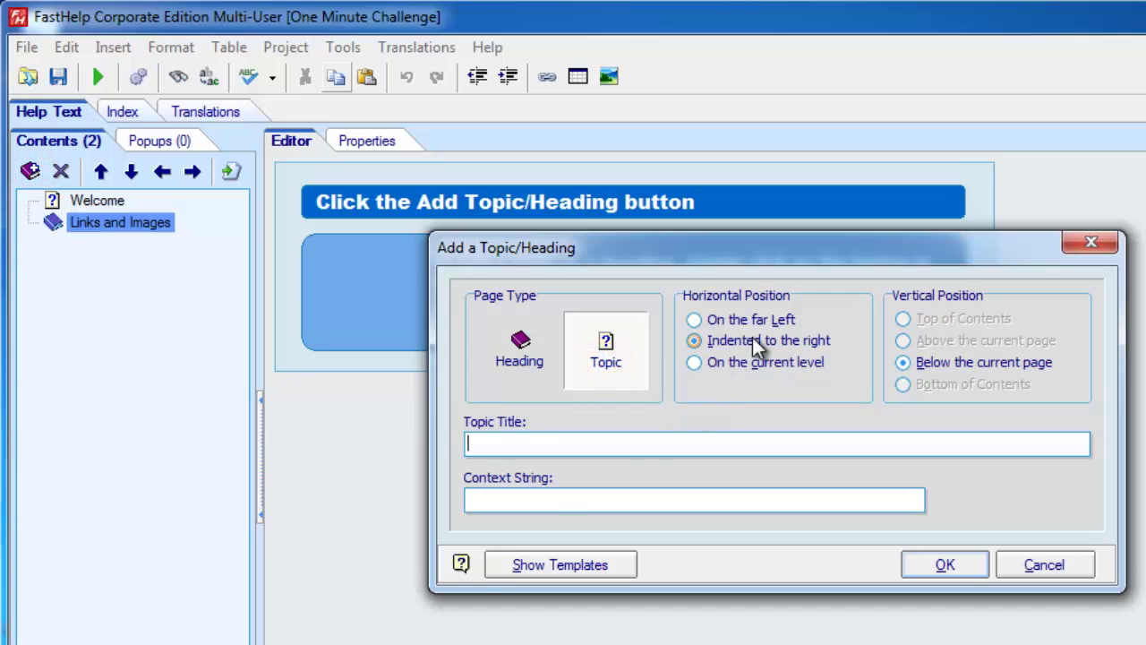
pyautogui.click(632, 448)
pyautogui.write('Links')
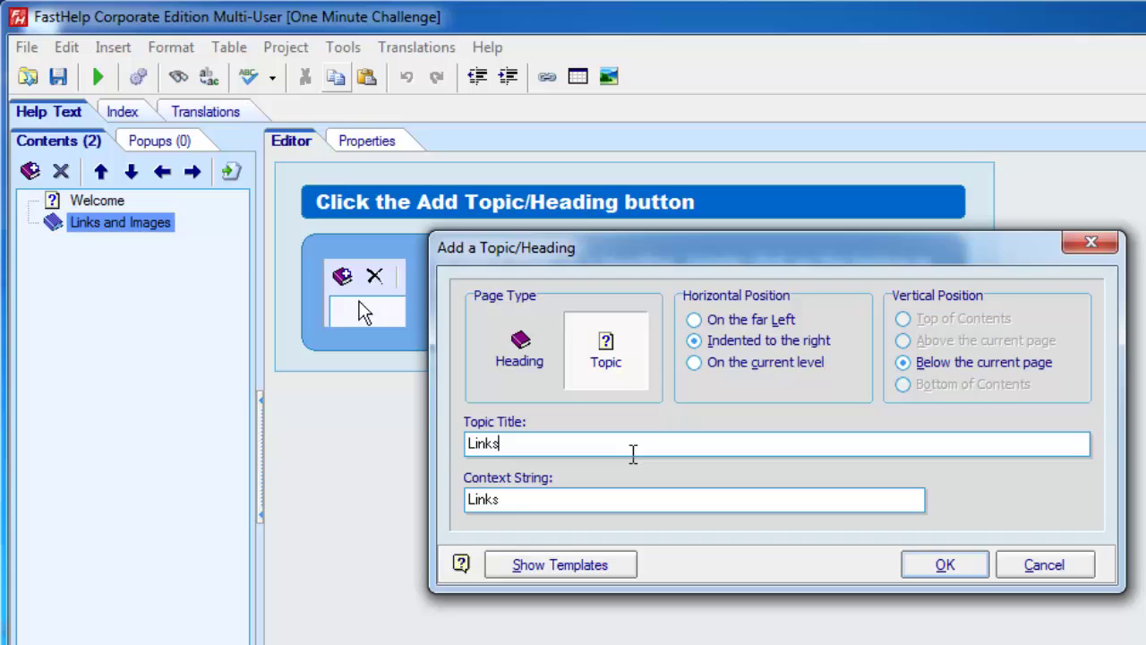
pyautogui.press('Return')
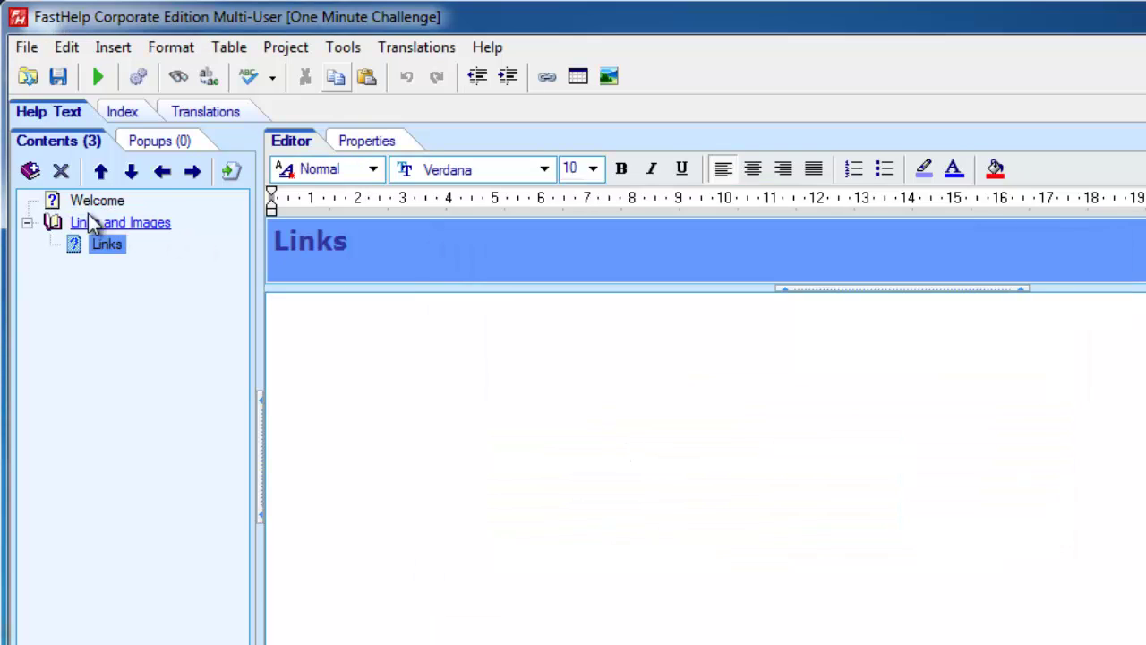
pyautogui.click(29, 170)
pyautogui.write('Image')
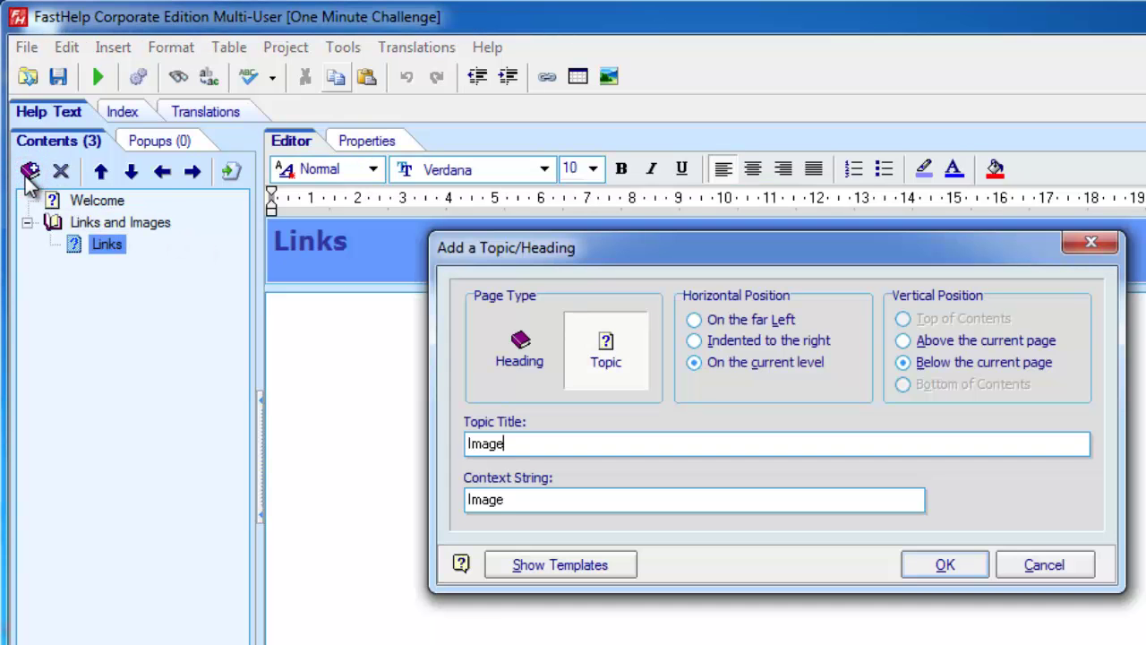
pyautogui.write('s')
pyautogui.press('Return')
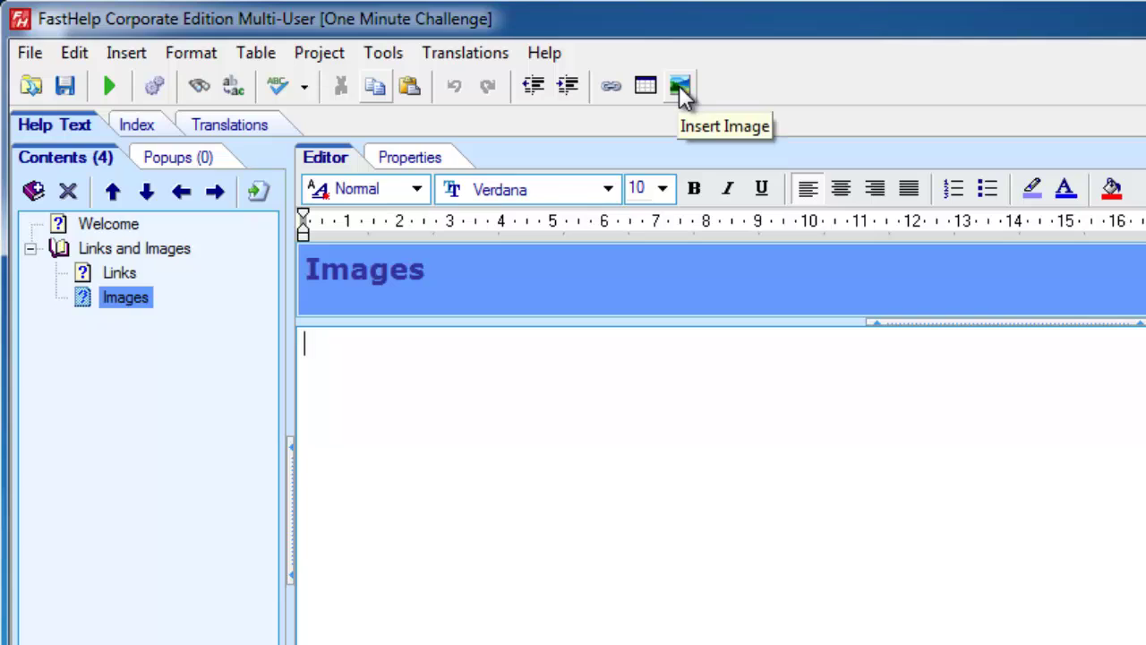
# - Insert the DocFrontCoverExample.jpg palm-tree picture into the Images page and shrink it
pyautogui.click(679, 87)
pyautogui.click(622, 188)
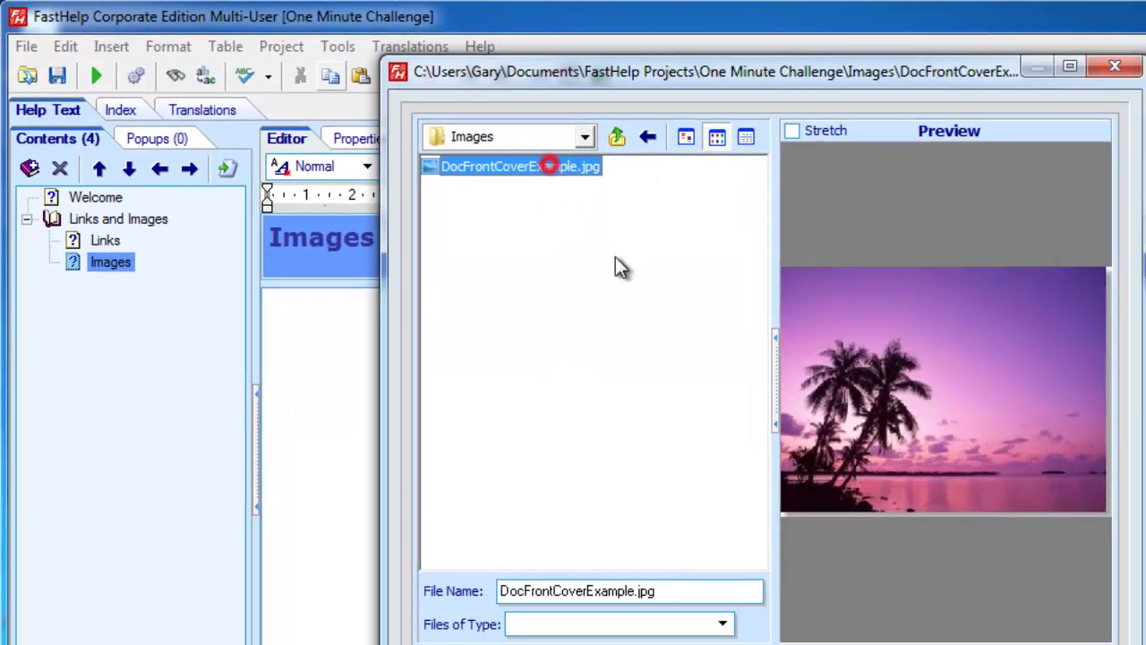
pyautogui.click(969, 644)
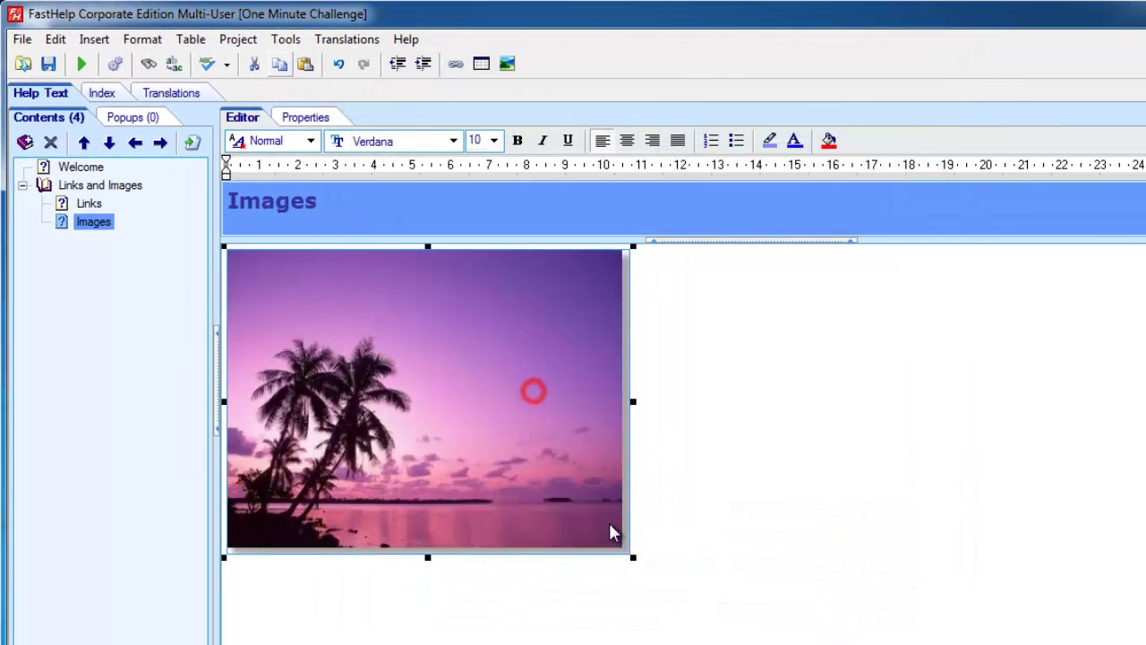
pyautogui.moveTo(632, 557); pyautogui.dragTo(523, 431)
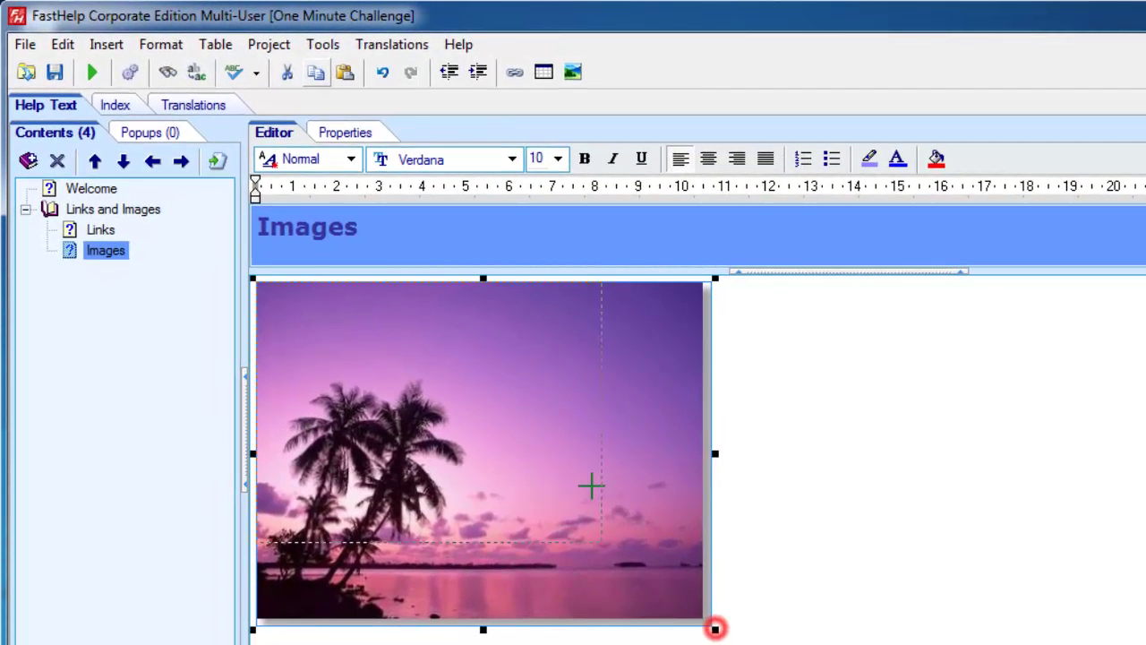
pyautogui.moveTo(591, 486); pyautogui.dragTo(523, 484)
# - Write 'This is a link to the Welcome page' in the Links topic
pyautogui.click(100, 229)
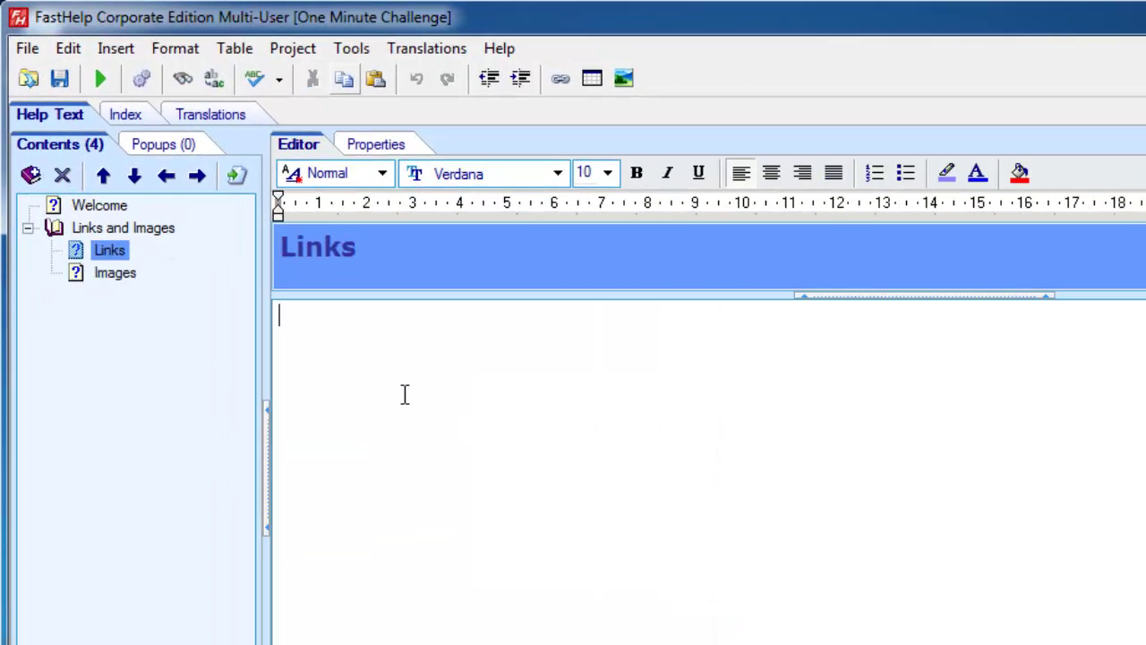
pyautogui.press('BackSpace')
pyautogui.write('This is a link to the Welcome page.')
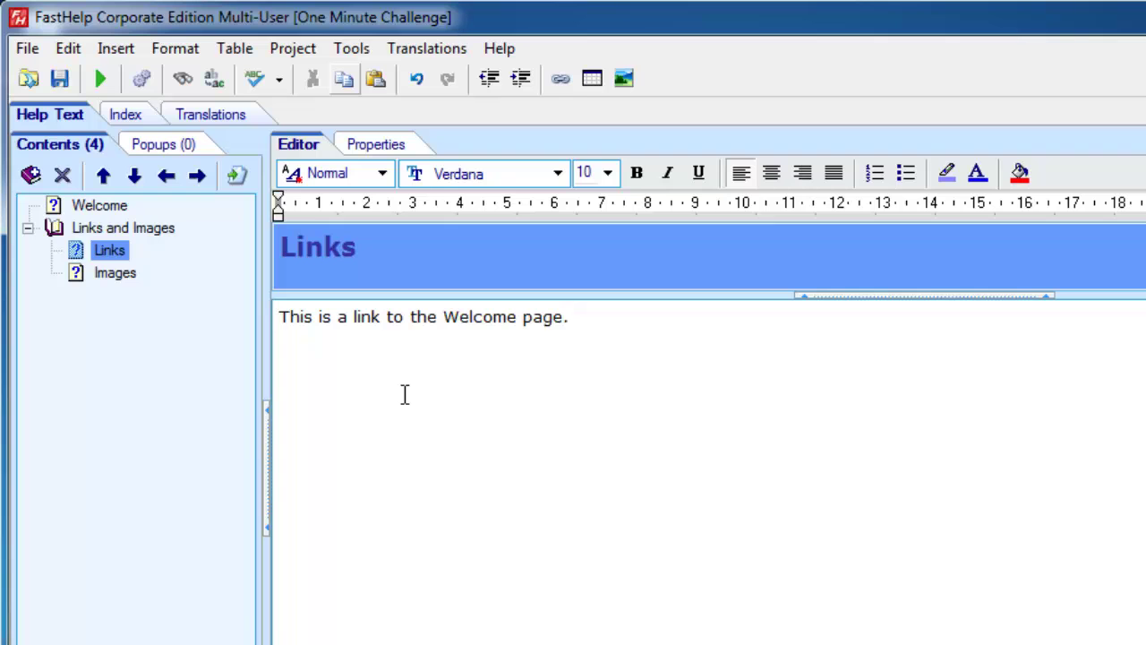
# - Link the word Welcome to the Welcome topic via Create a Link
pyautogui.doubleClick(492, 318)
pyautogui.rightClick(491, 318)
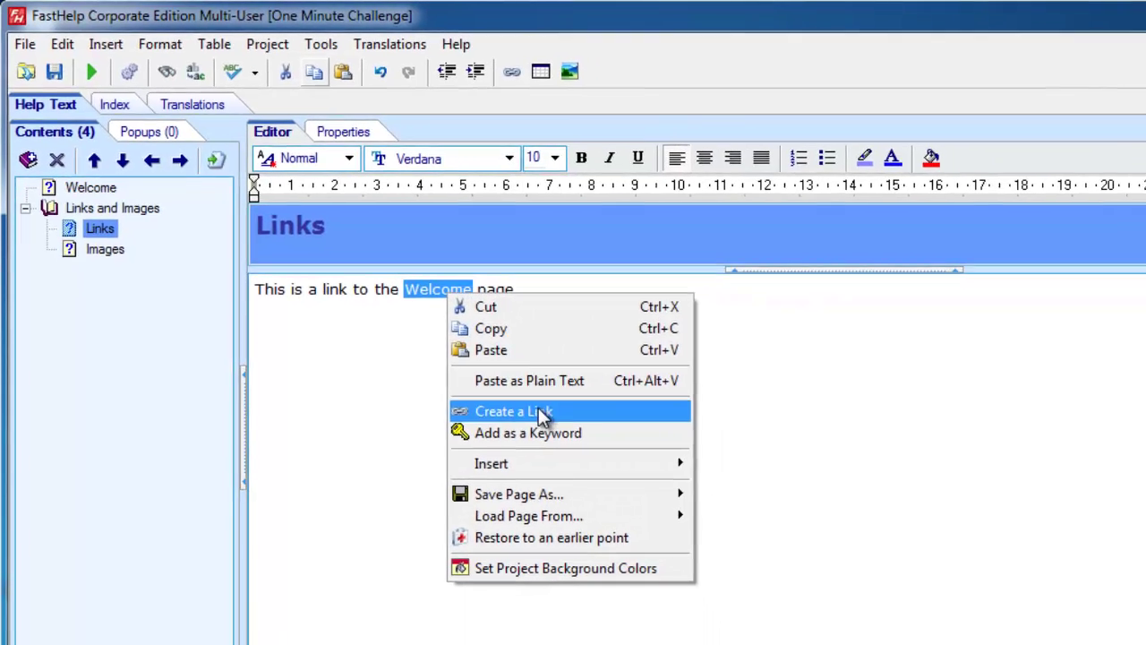
pyautogui.click(542, 411)
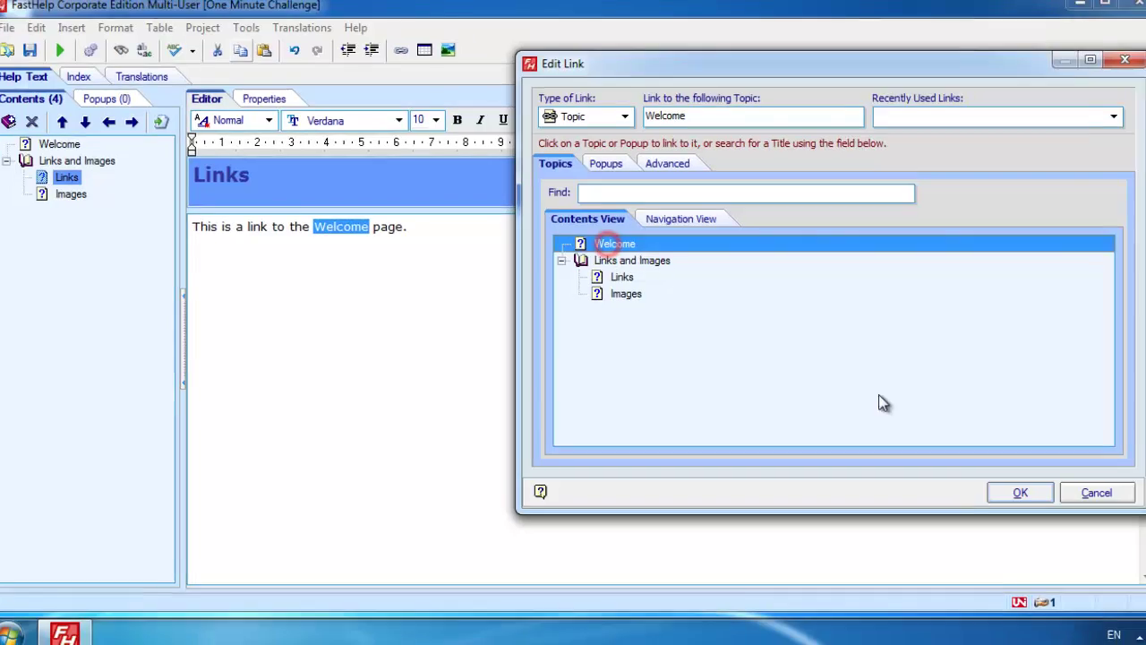
pyautogui.click(1033, 500)
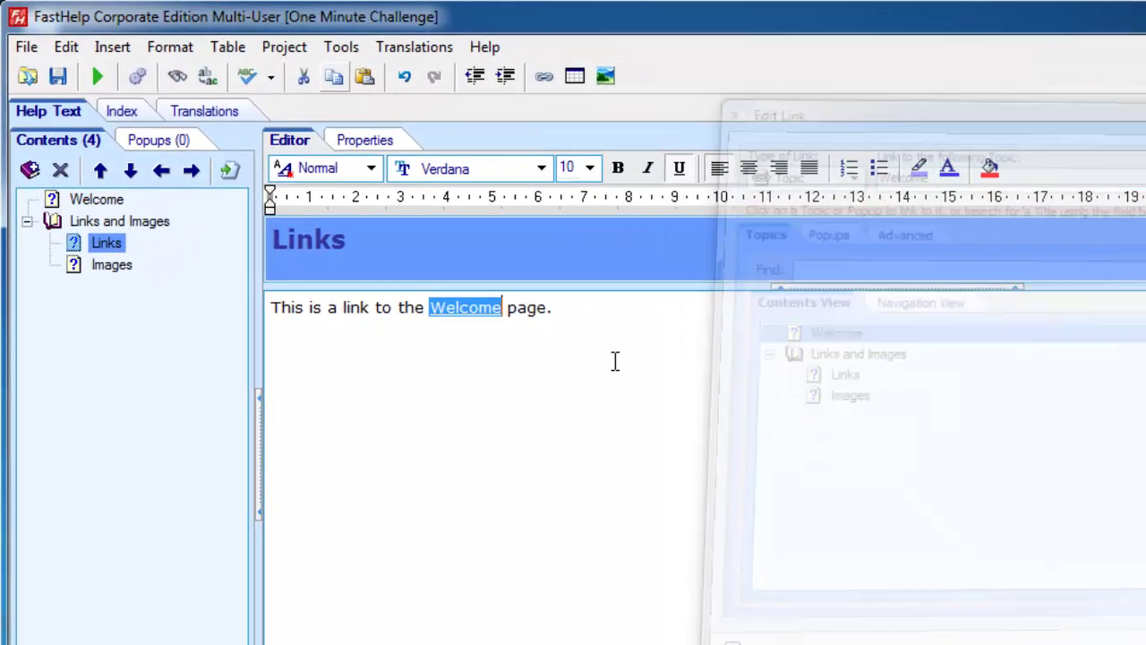
pyautogui.click(567, 313)
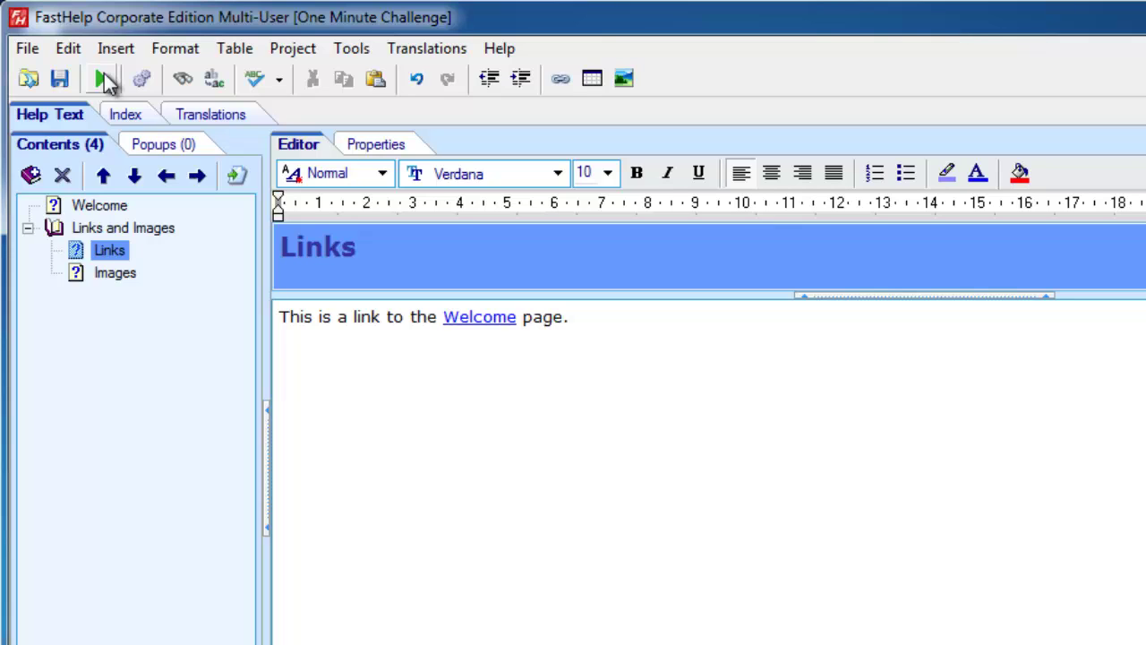
# - Compile the project to a CHM help file
pyautogui.click(117, 274)
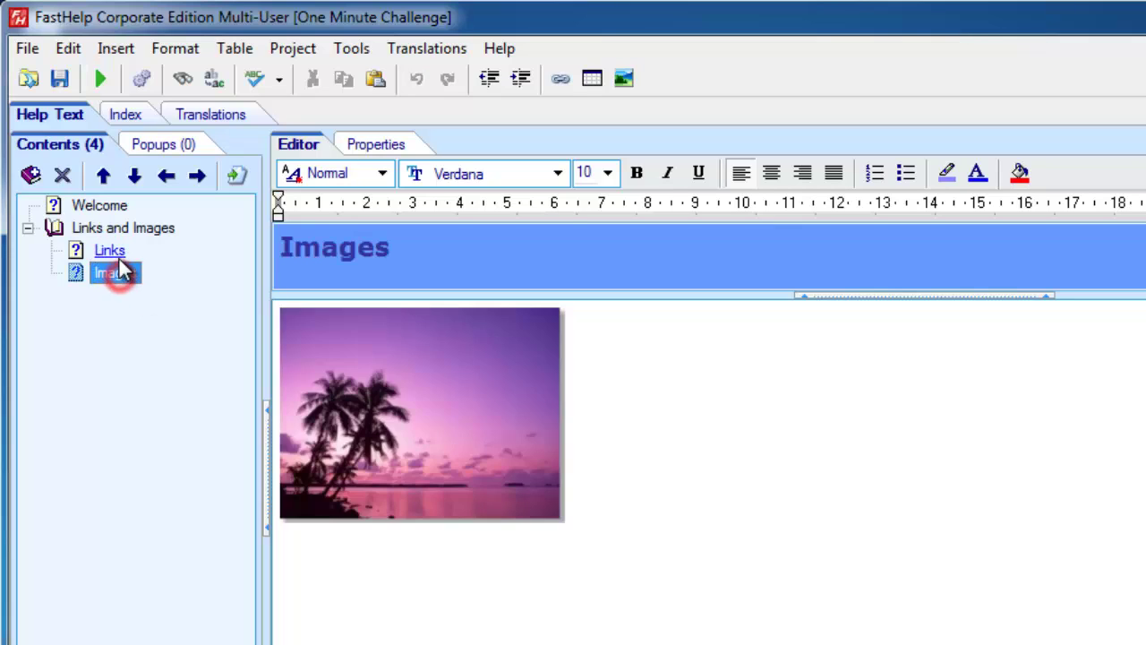
pyautogui.click(104, 253)
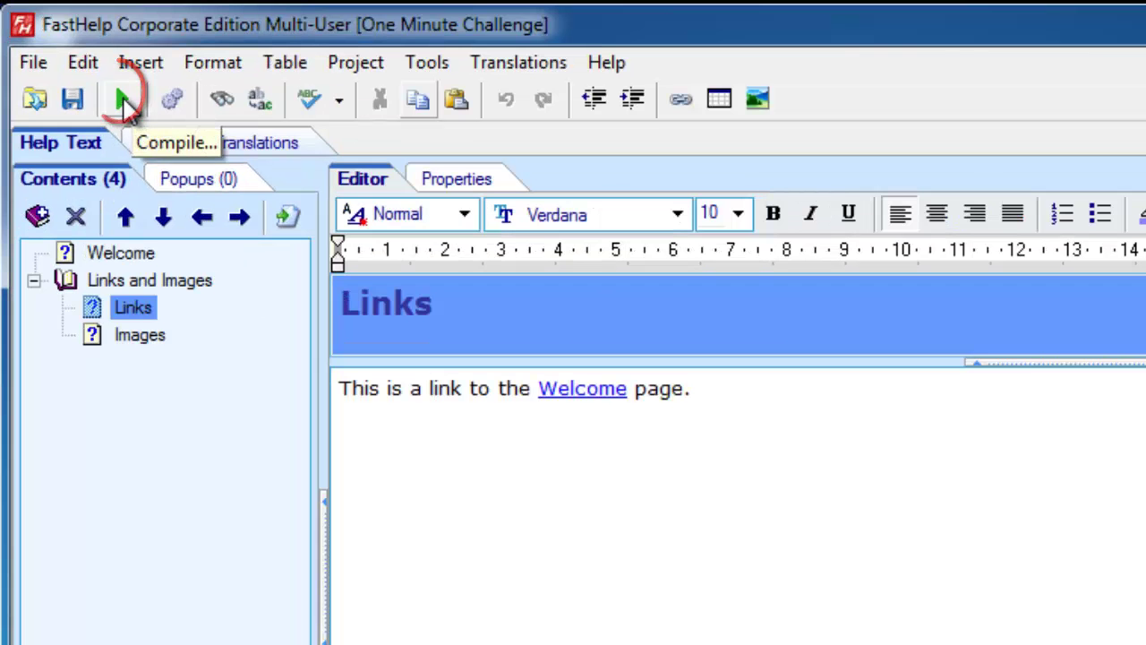
pyautogui.click(101, 81)
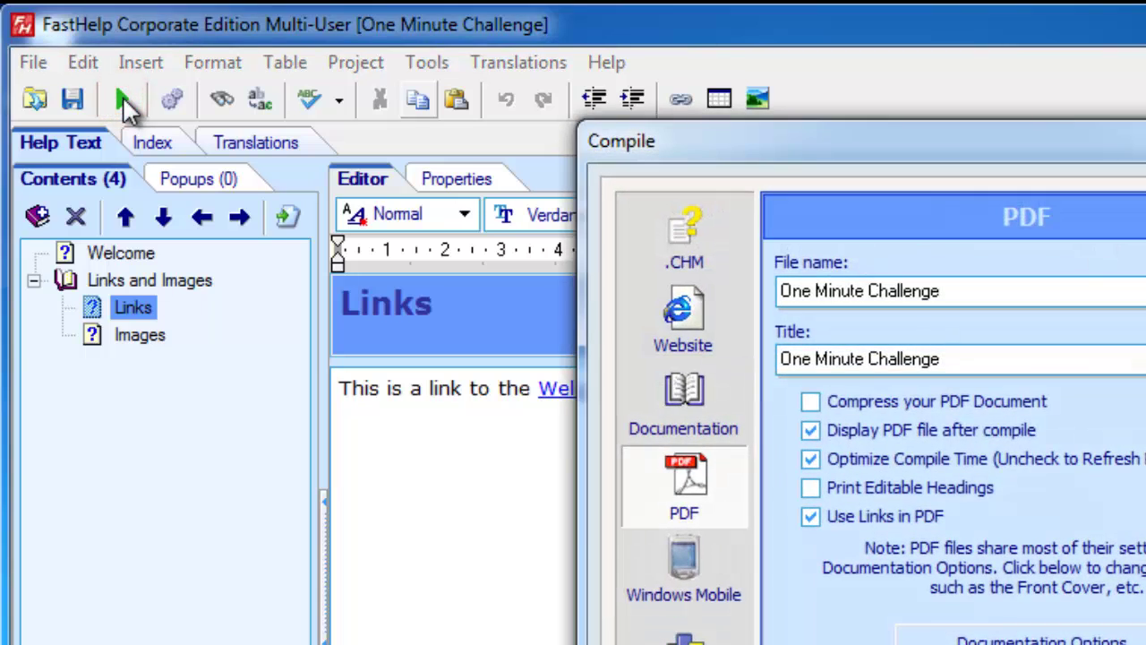
pyautogui.click(685, 255)
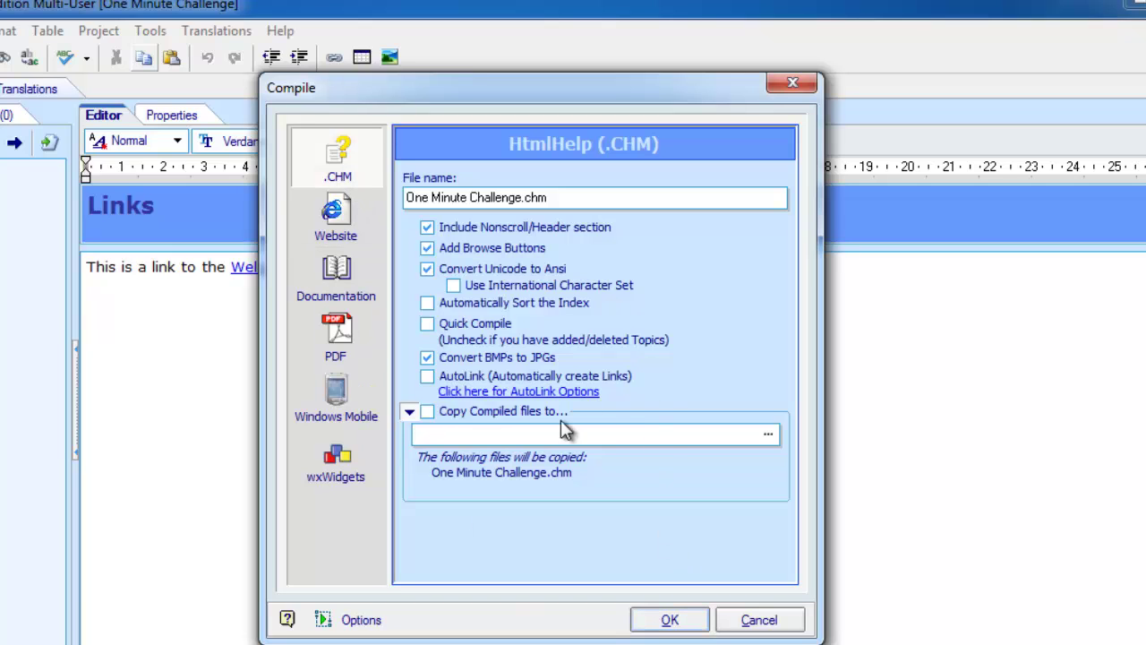
pyautogui.click(670, 620)
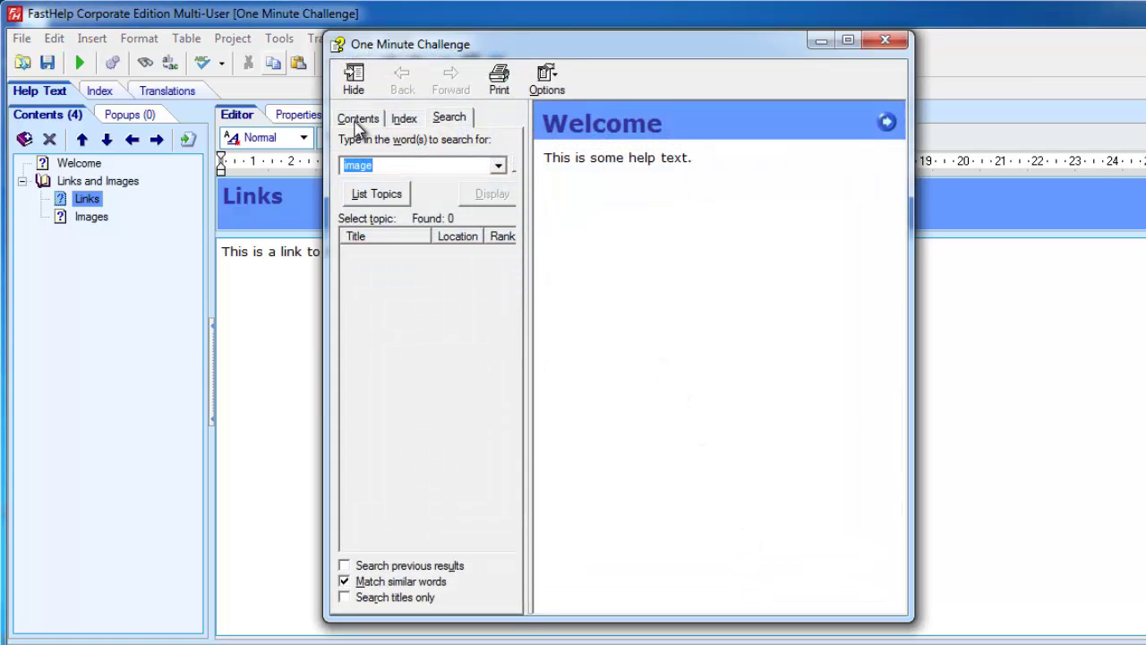
# - Check the help viewer's Contents, Index and Search panes
pyautogui.click(357, 119)
pyautogui.moveTo(430, 32); pyautogui.dragTo(428, 33)
pyautogui.click(403, 119)
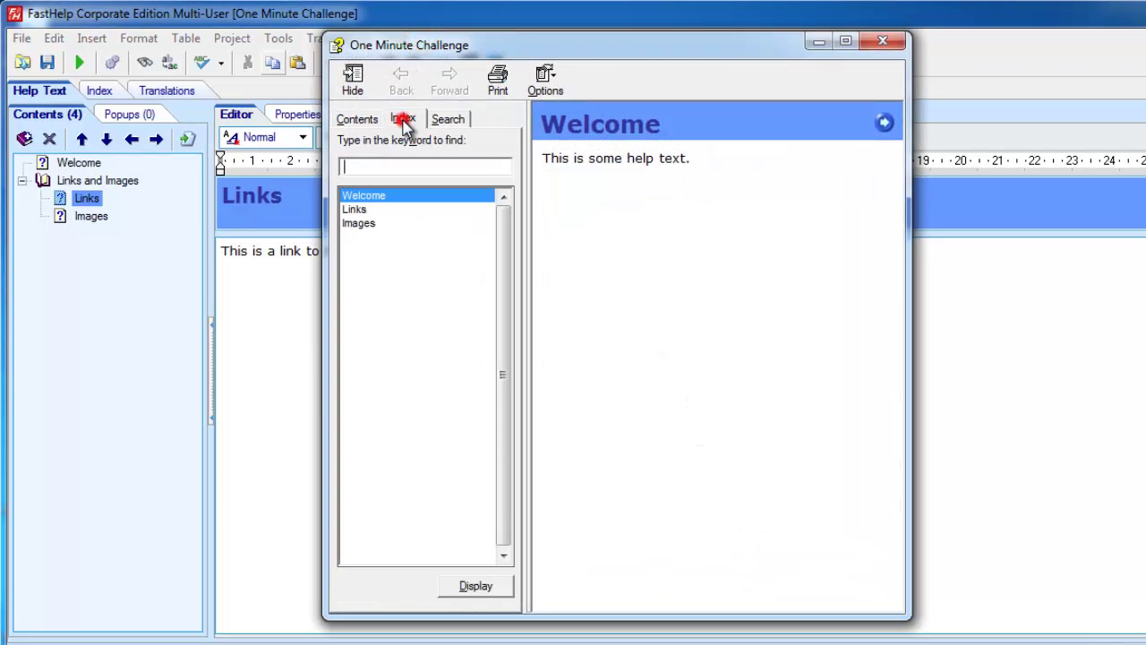
pyautogui.click(448, 119)
pyautogui.click(356, 120)
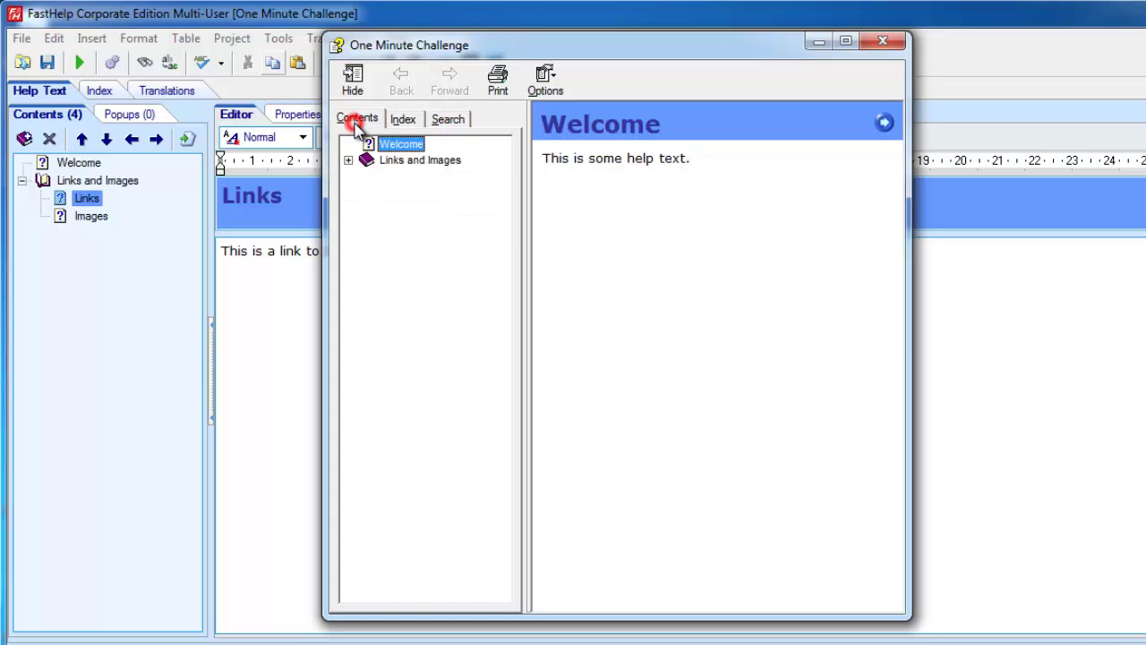
# - Browse the Links and Images topics and follow the Welcome link
pyautogui.click(348, 160)
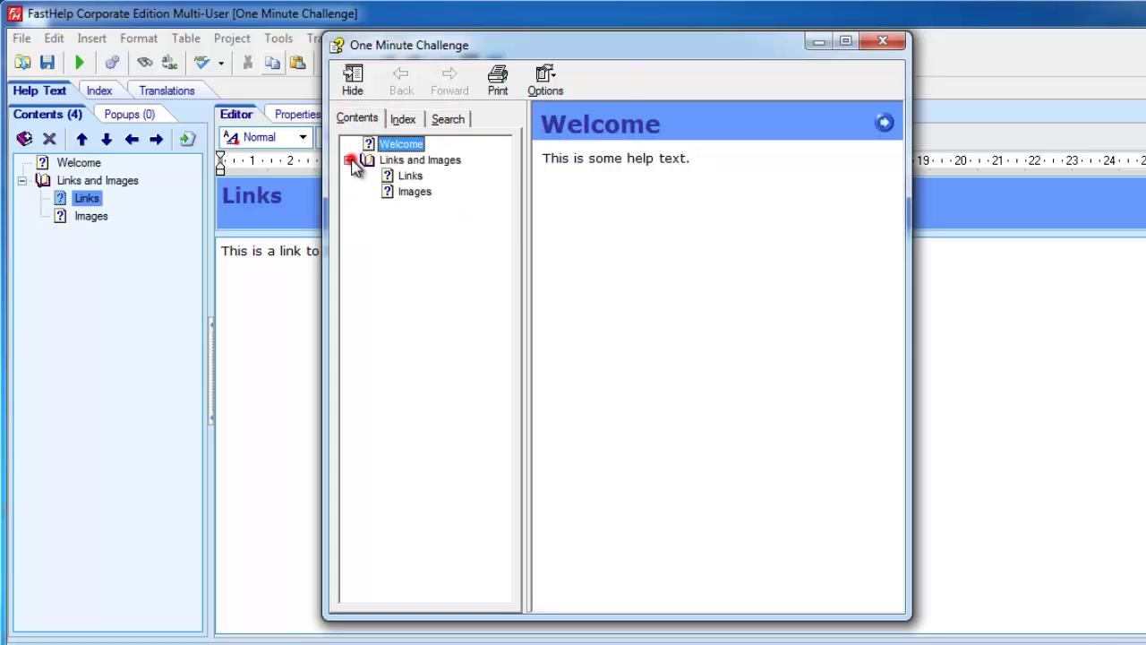
pyautogui.click(410, 176)
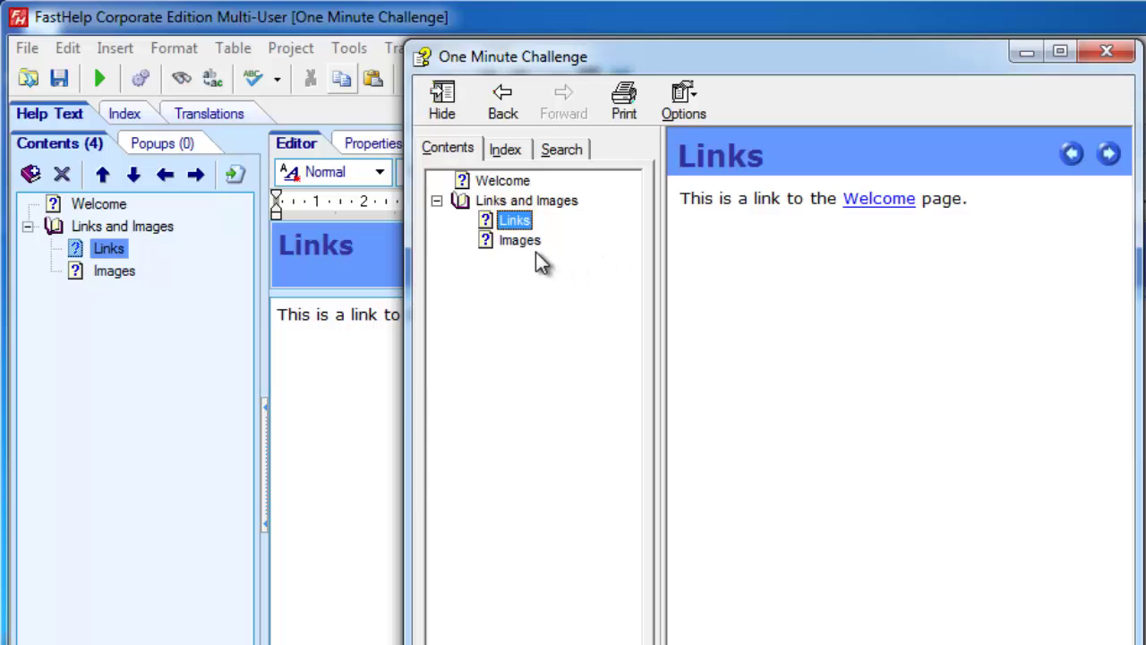
pyautogui.click(521, 241)
pyautogui.click(519, 220)
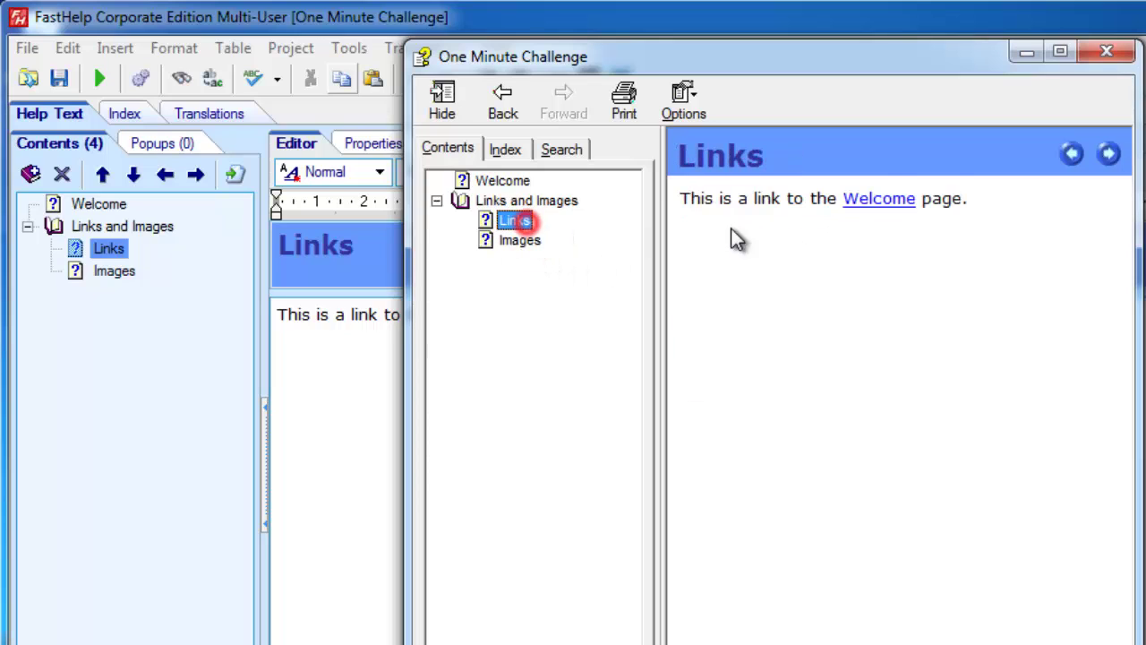
pyautogui.click(882, 199)
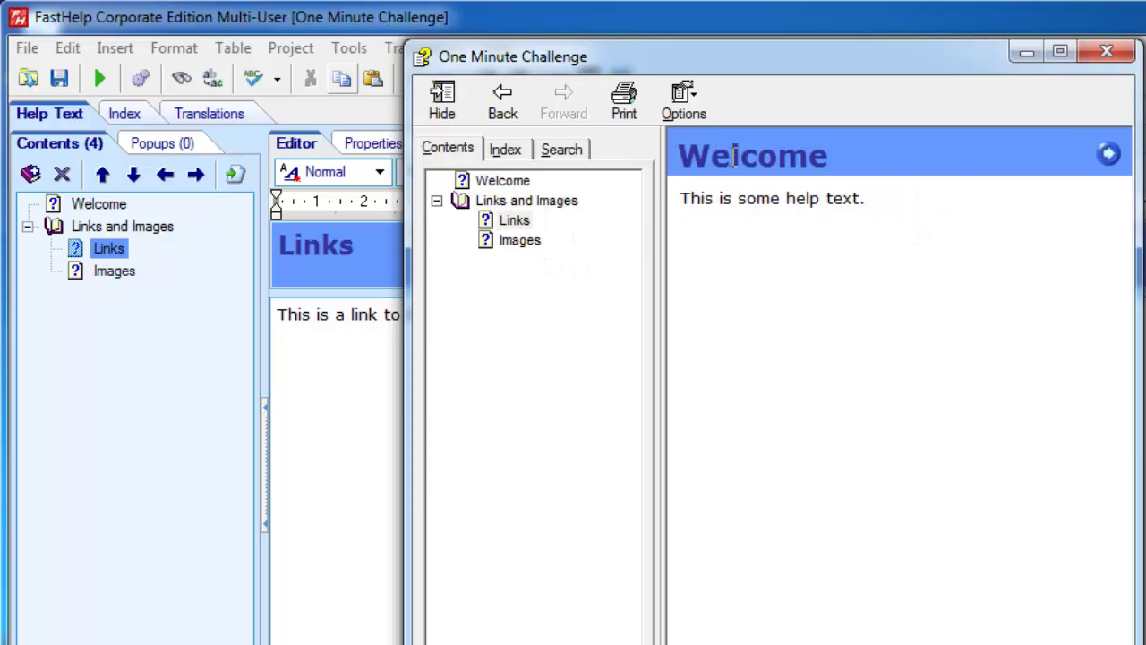
pyautogui.doubleClick(793, 158)
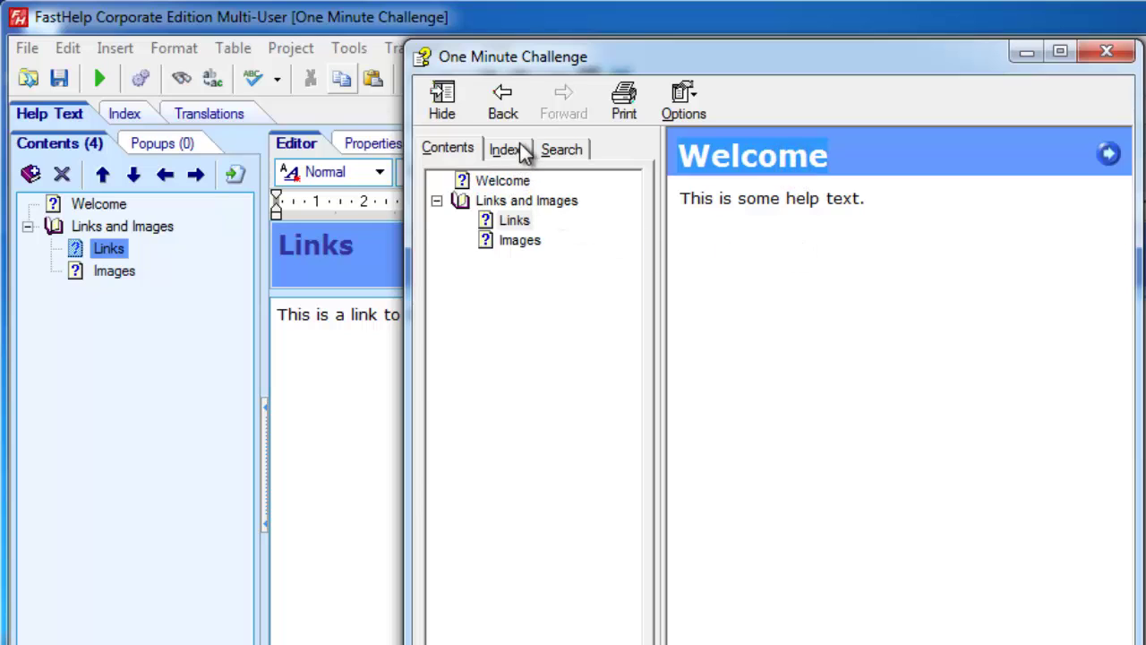
# - Search the help for 'image' and 'page', opening the Images and Links results
pyautogui.click(561, 150)
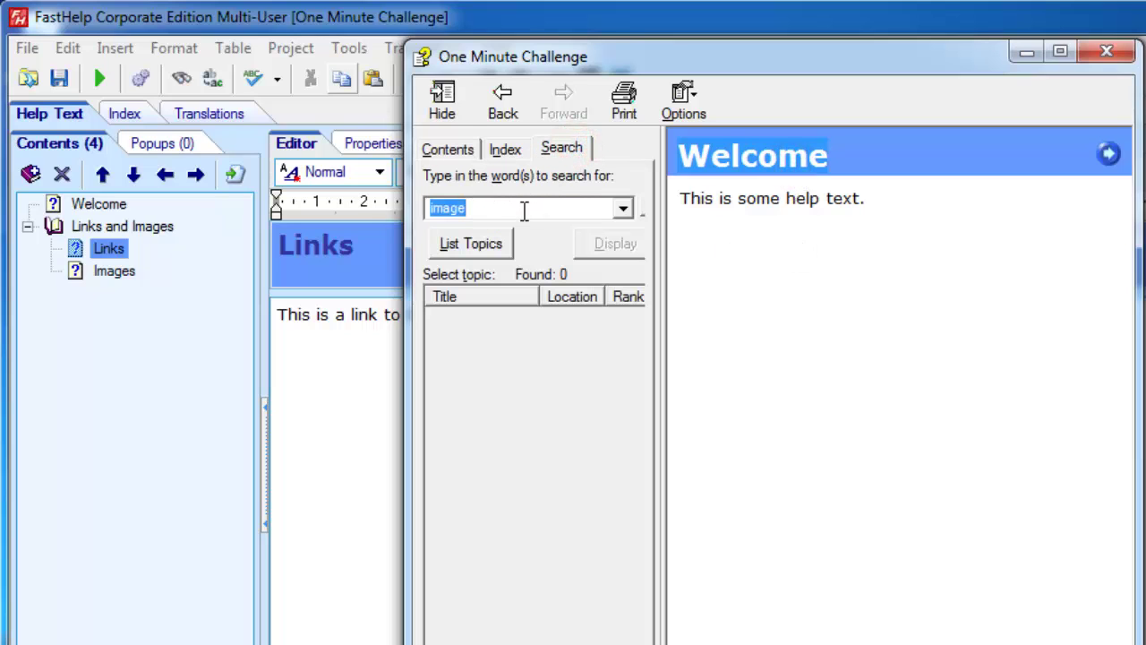
pyautogui.press('Return')
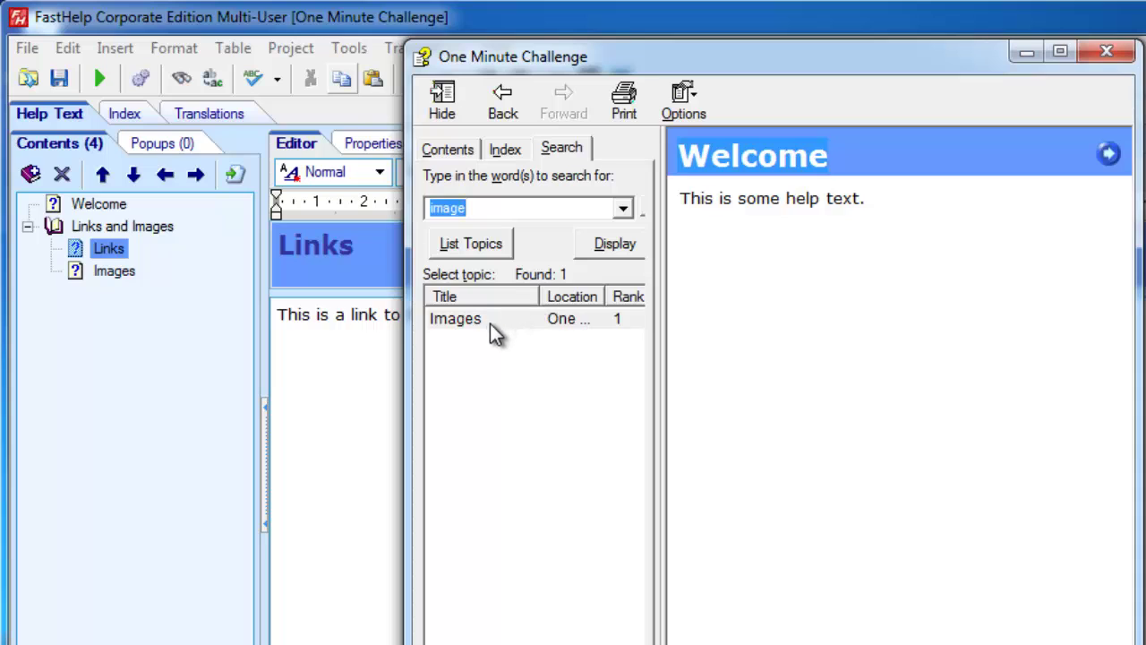
pyautogui.doubleClick(490, 324)
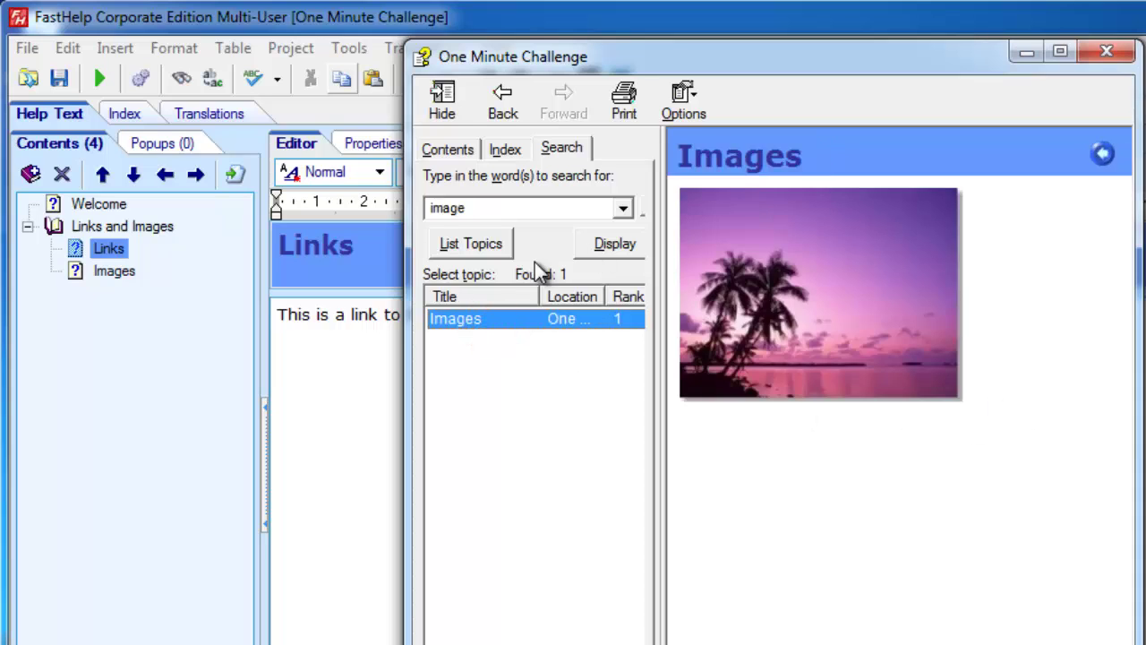
pyautogui.doubleClick(447, 208)
pyautogui.write('page')
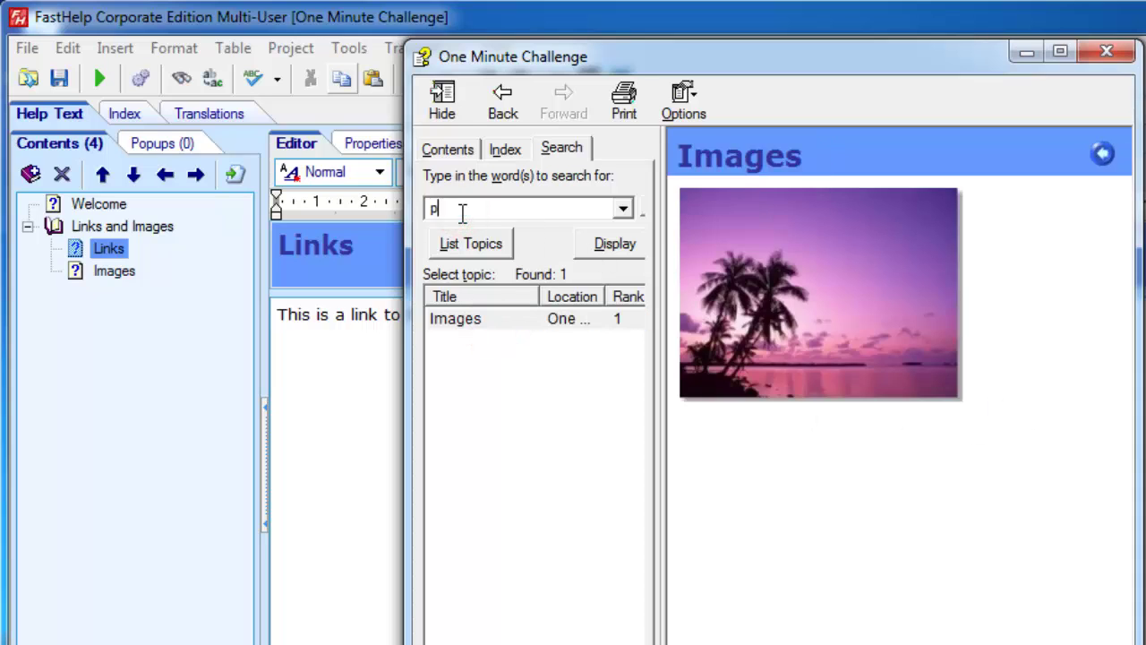
pyautogui.press('Return')
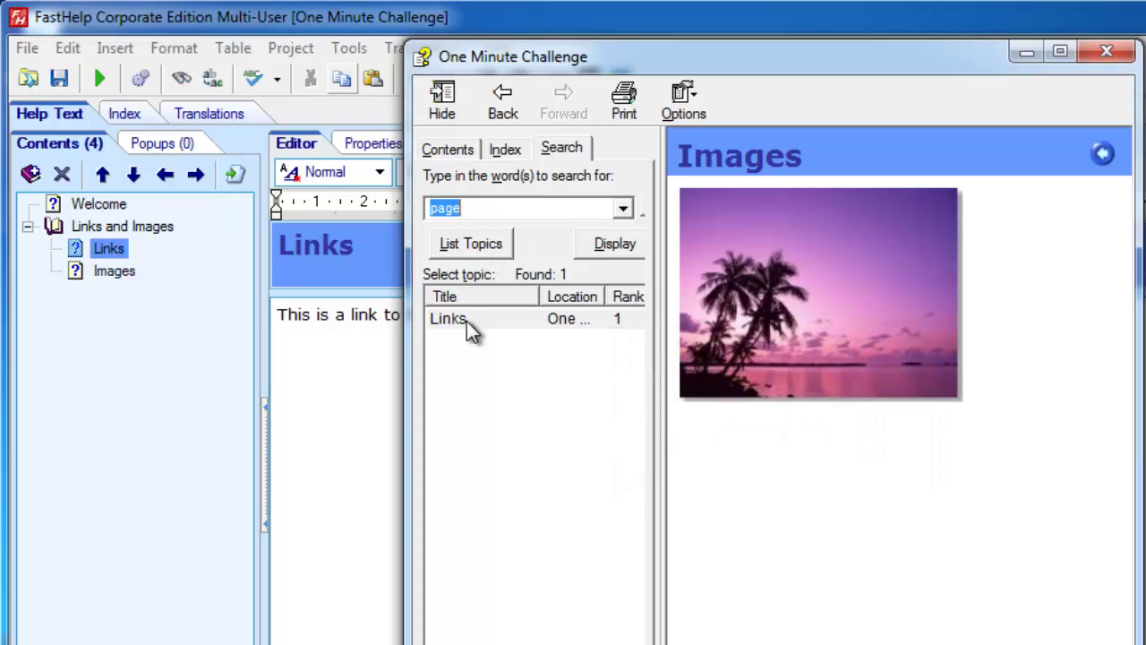
pyautogui.doubleClick(466, 320)
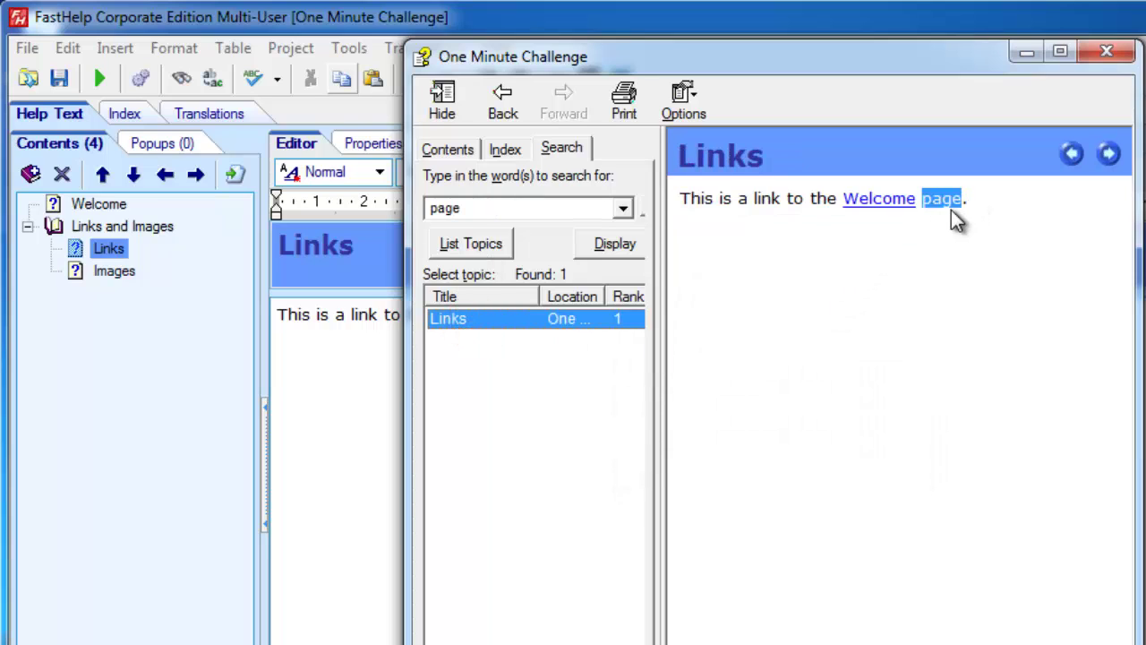
# - Close the CHM viewer and compile the project with the Website output option
pyautogui.click(1118, 51)
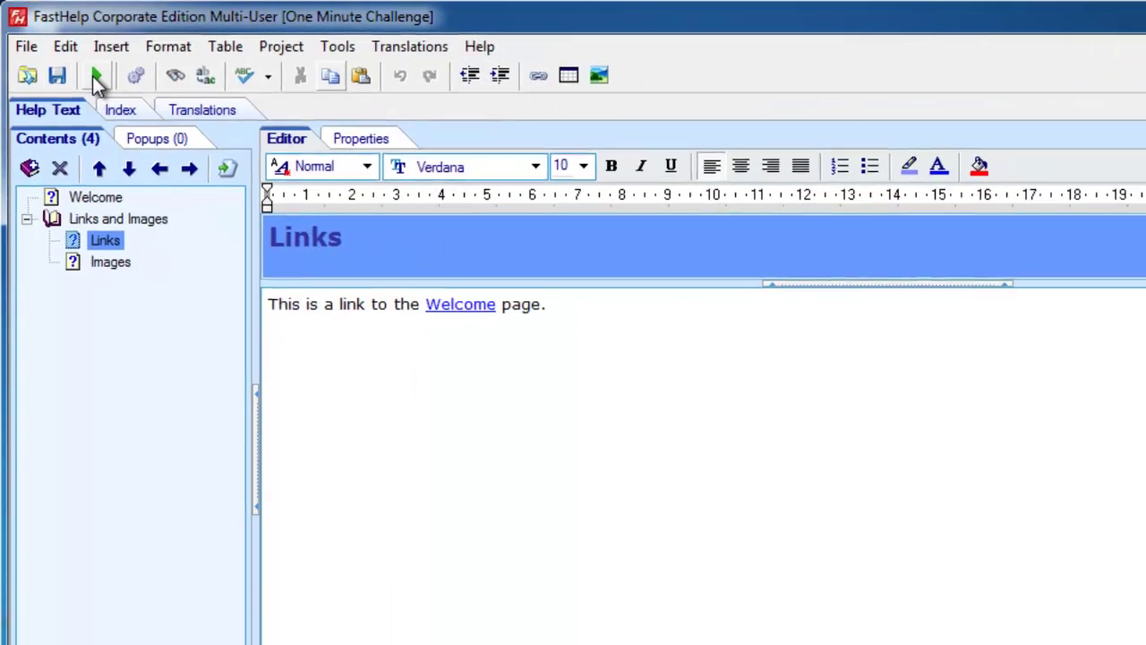
pyautogui.click(87, 72)
pyautogui.click(506, 231)
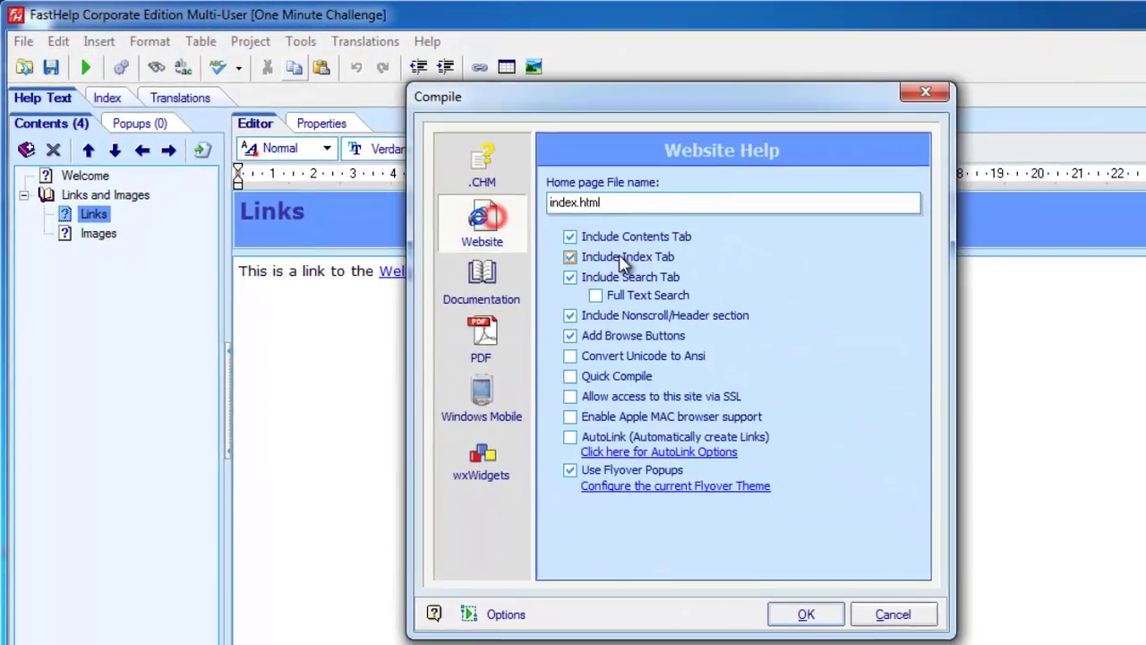
pyautogui.click(803, 613)
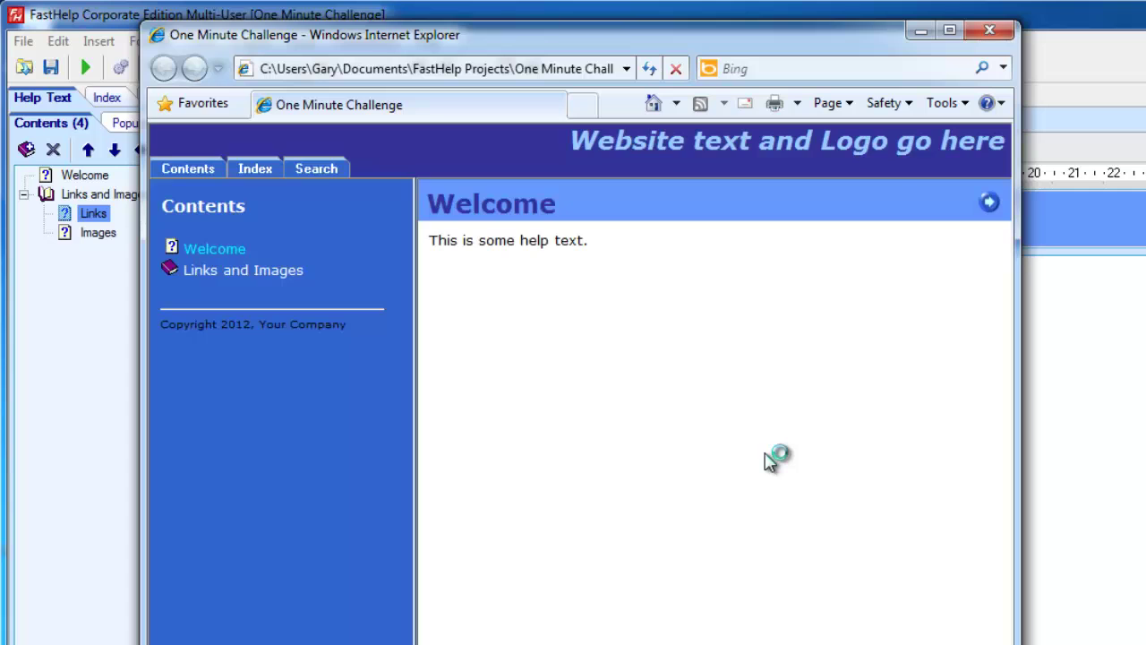
# - Browse the web help's Links and Images topics and follow the Welcome link
pyautogui.click(261, 274)
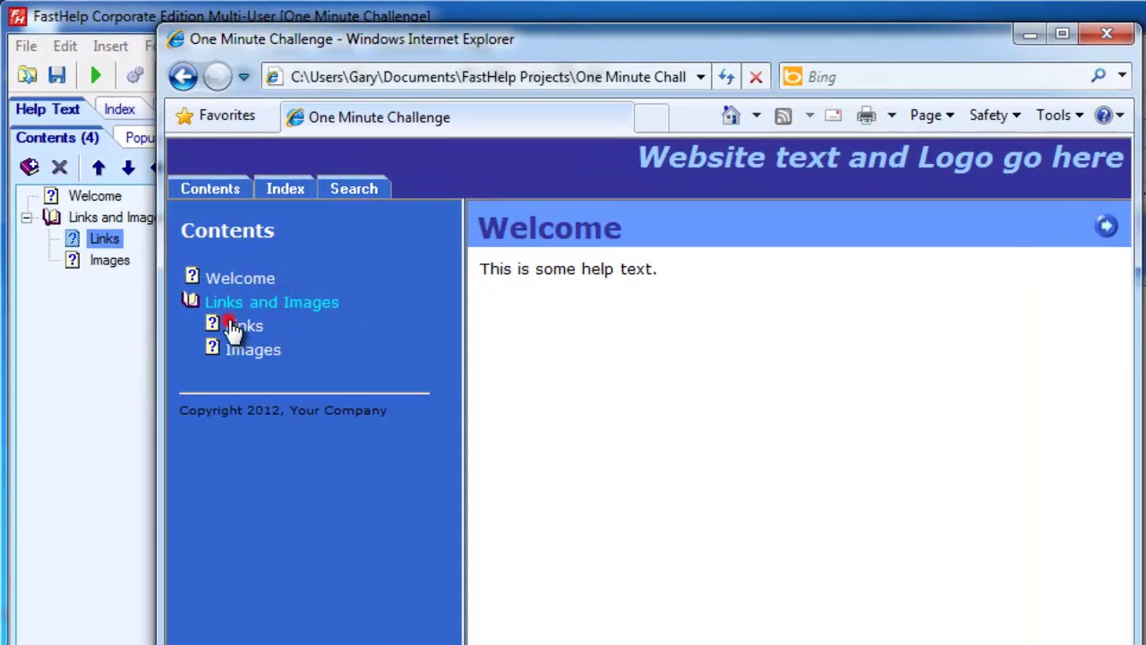
pyautogui.click(234, 326)
pyautogui.click(253, 350)
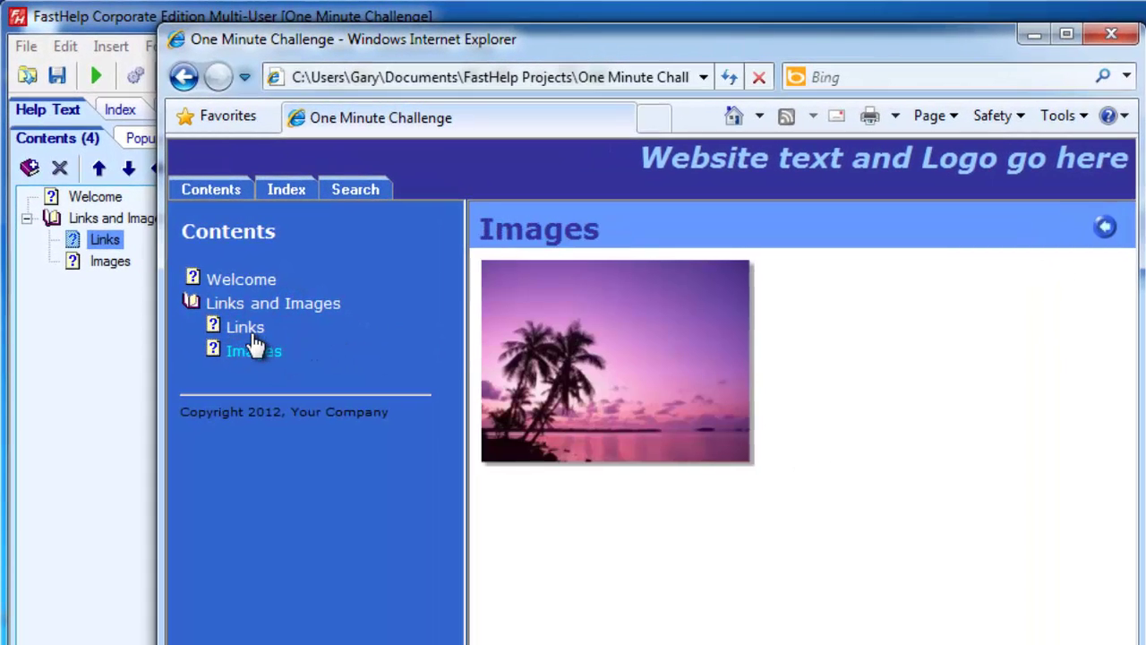
pyautogui.click(244, 328)
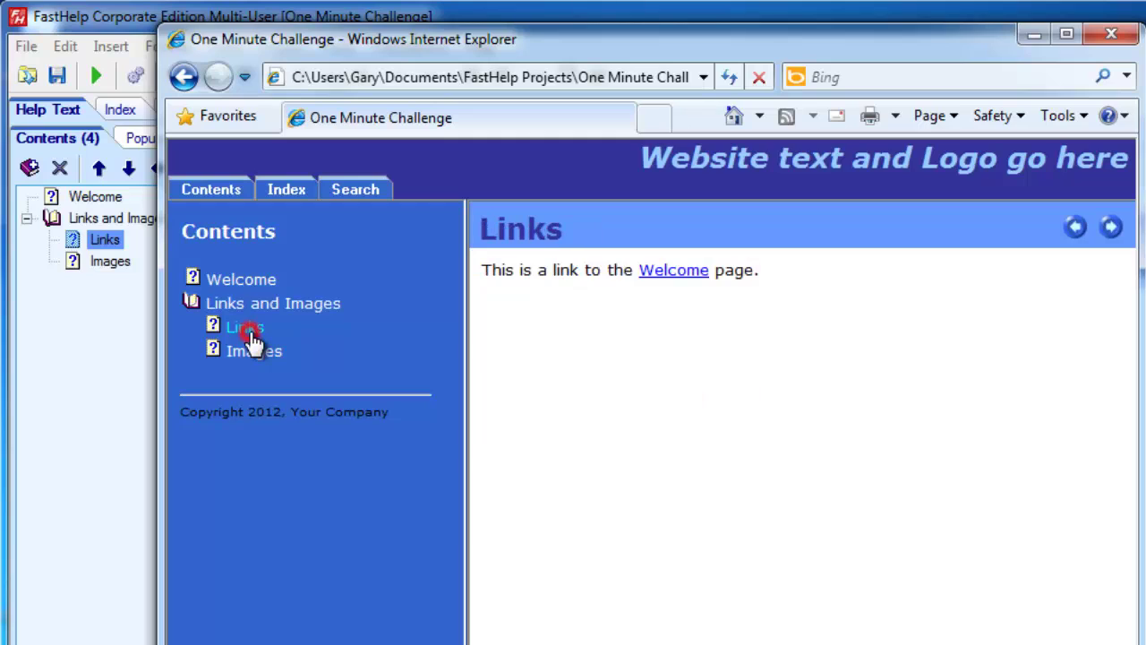
pyautogui.click(683, 272)
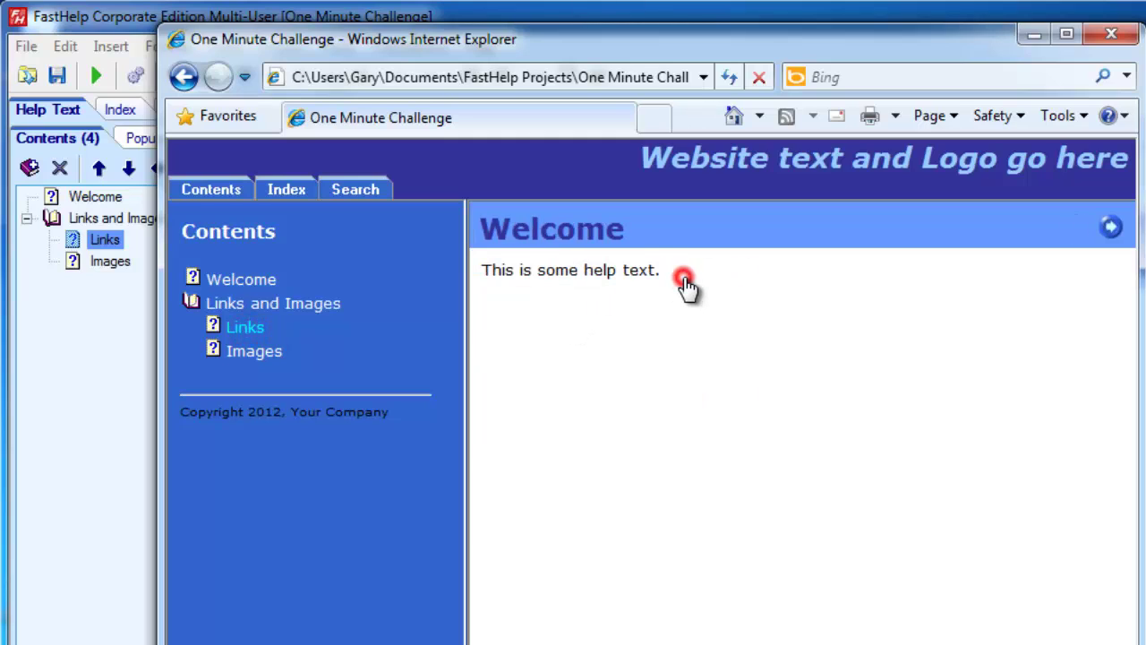
# - Open Images and Welcome from the index, then search 'page' and open Links
pyautogui.click(286, 196)
pyautogui.click(211, 289)
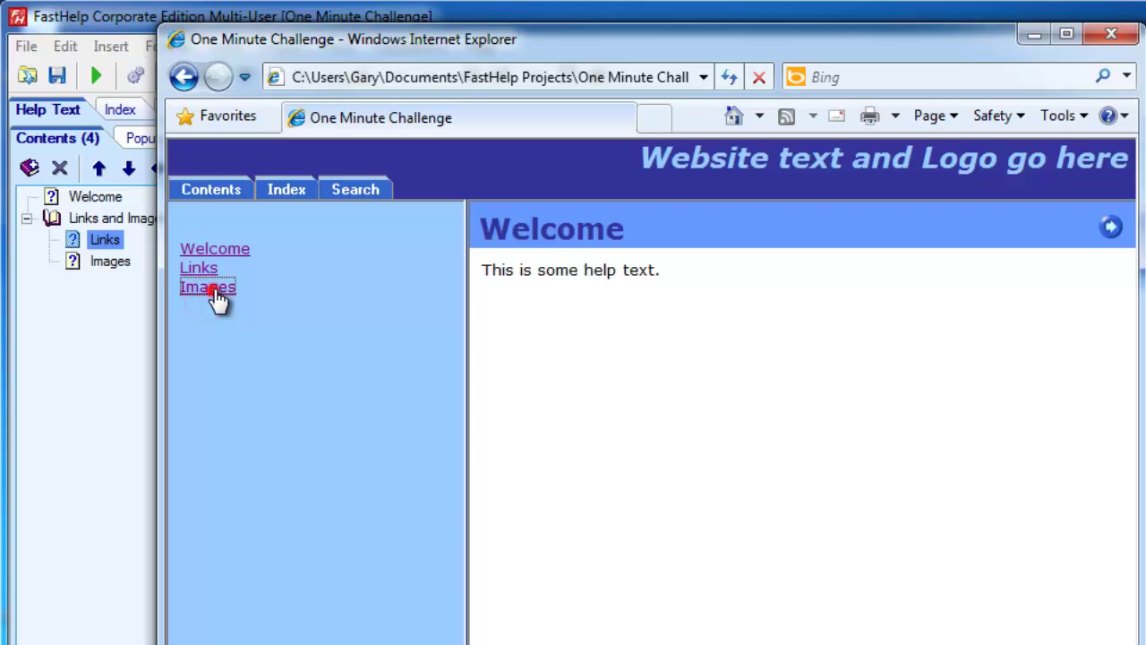
pyautogui.click(235, 252)
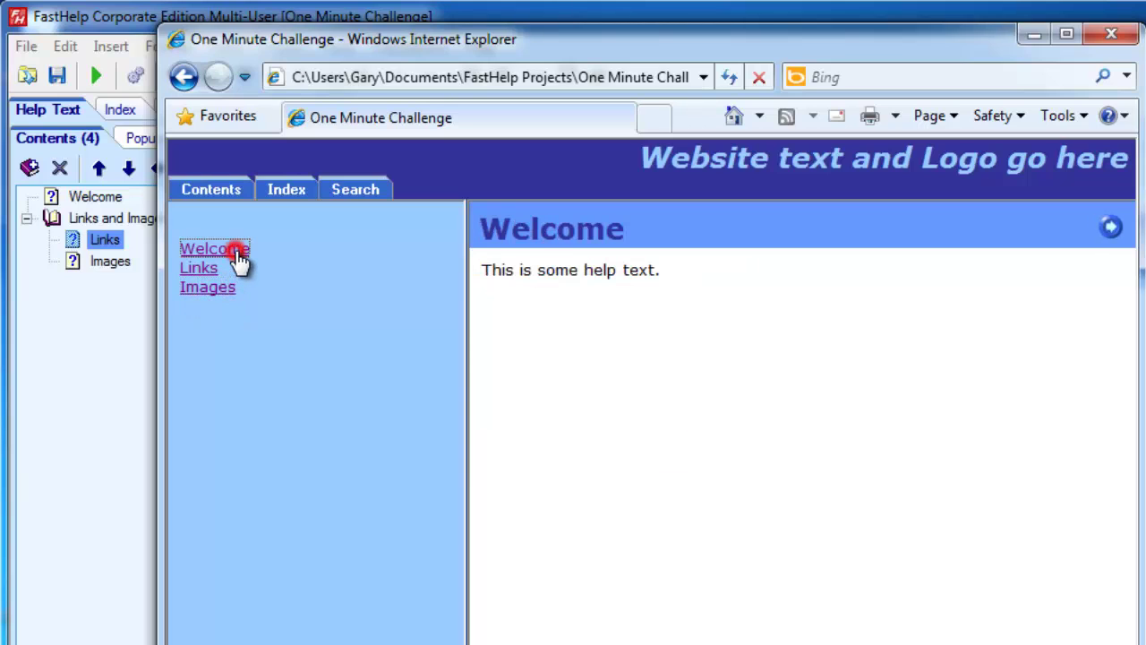
pyautogui.click(355, 194)
pyautogui.click(291, 232)
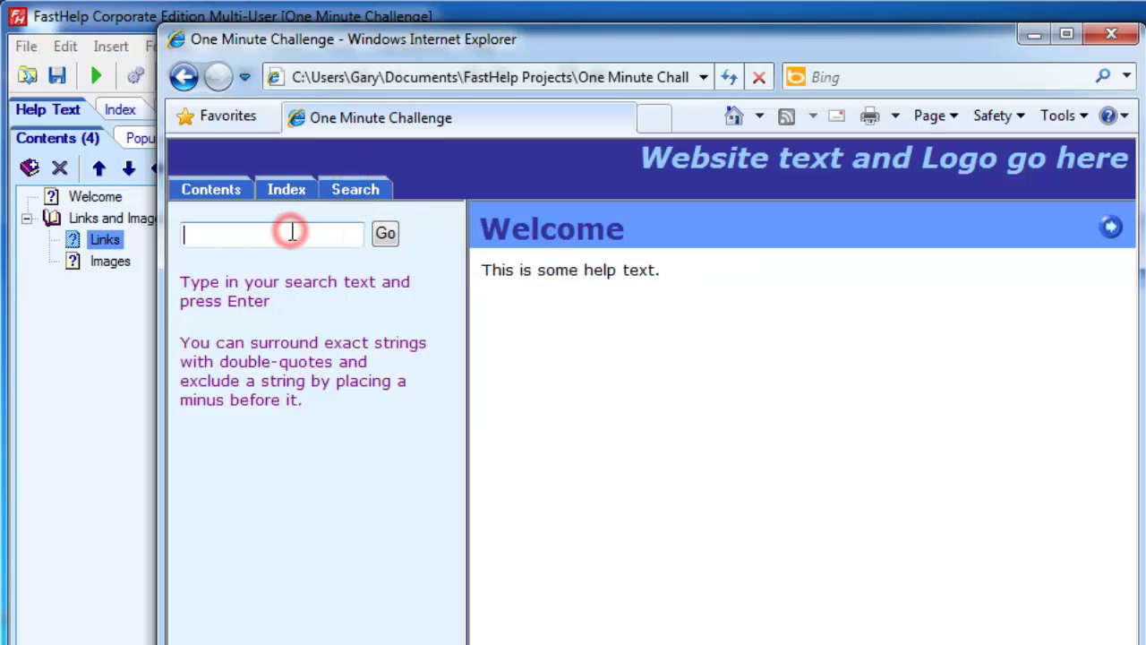
pyautogui.write('page')
pyautogui.press('Return')
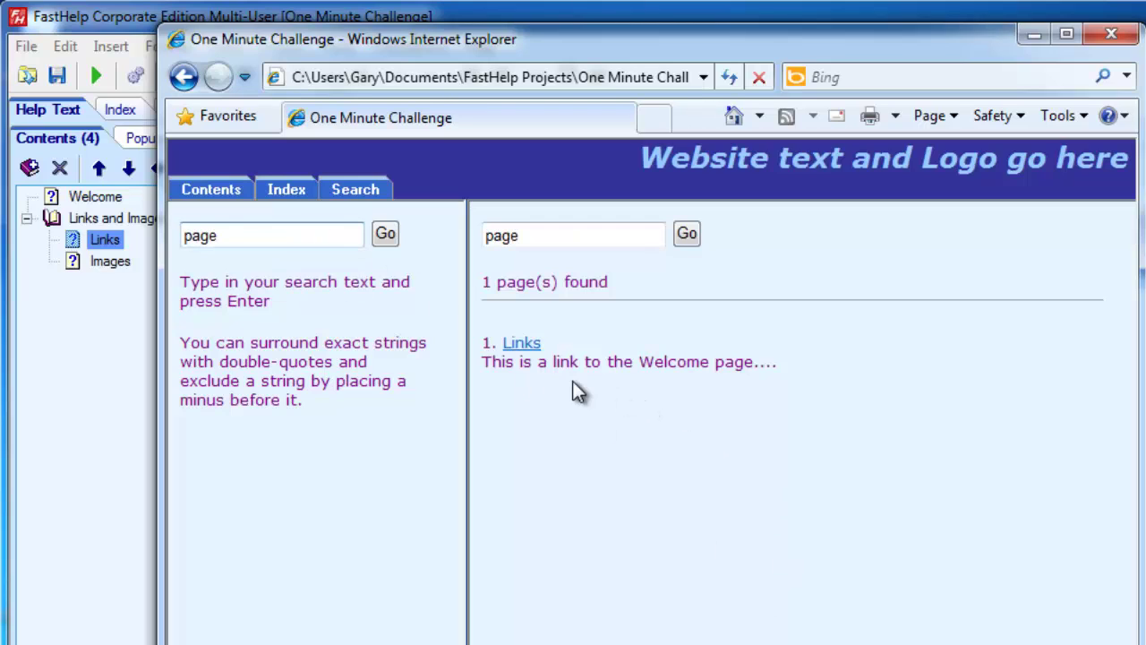
pyautogui.click(523, 343)
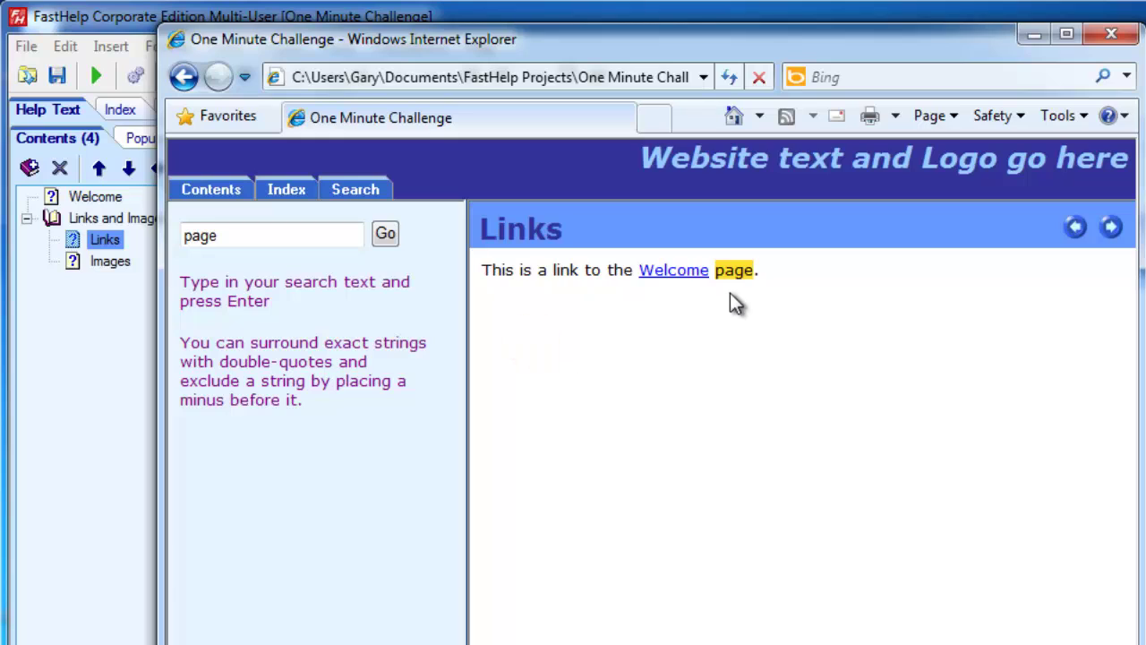
# - Close the web help and compile the project as printable documentation
pyautogui.click(1130, 33)
pyautogui.click(96, 76)
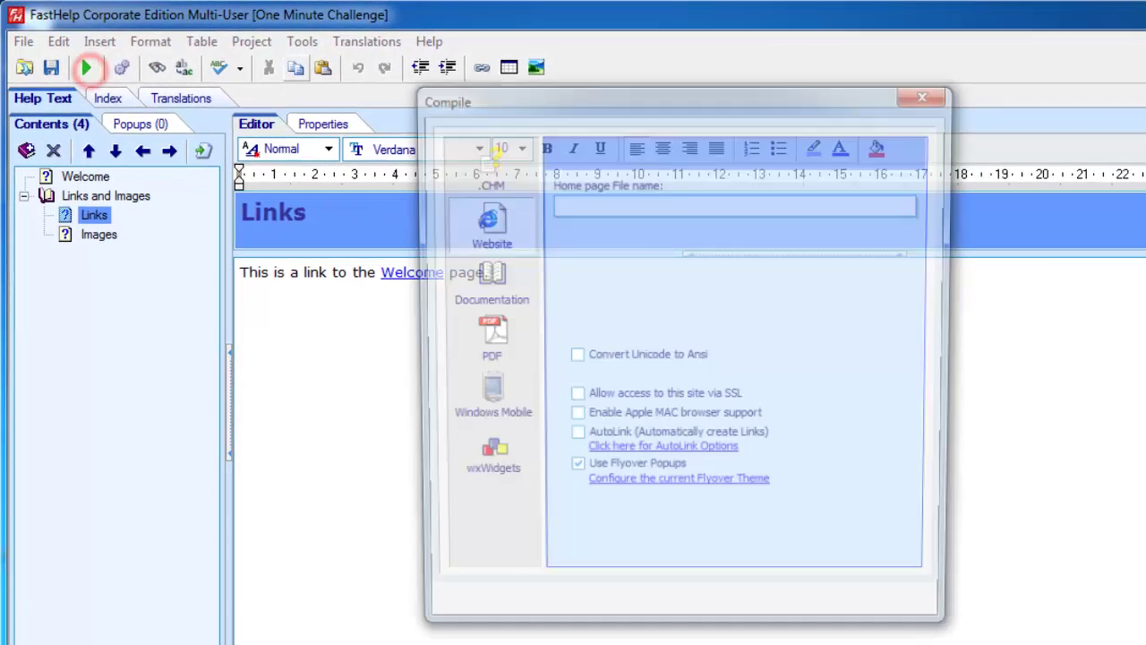
pyautogui.click(489, 282)
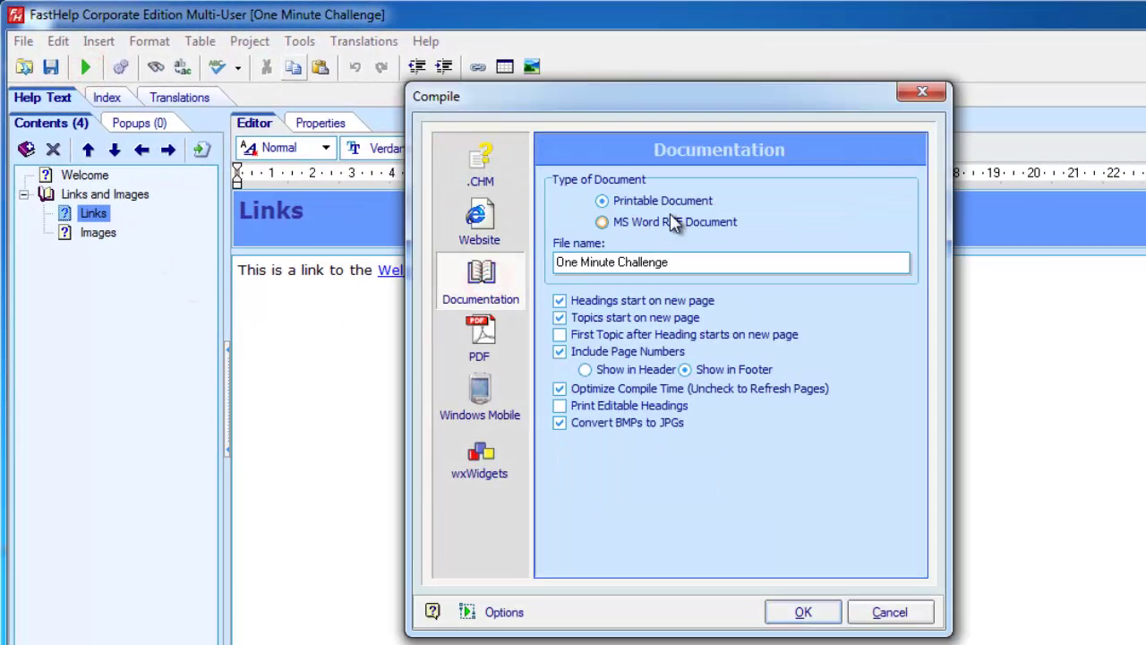
pyautogui.click(802, 613)
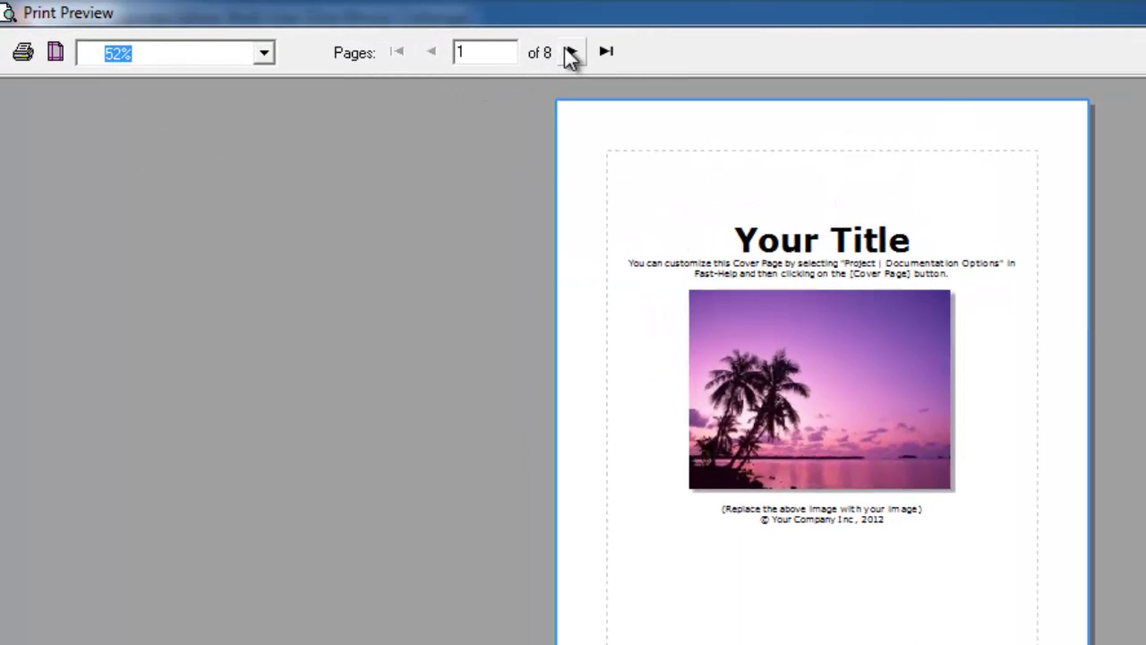
# - Page forward to the last preview page, then back to the Index page
pyautogui.click(571, 53)
pyautogui.click(570, 54)
pyautogui.click(570, 54)
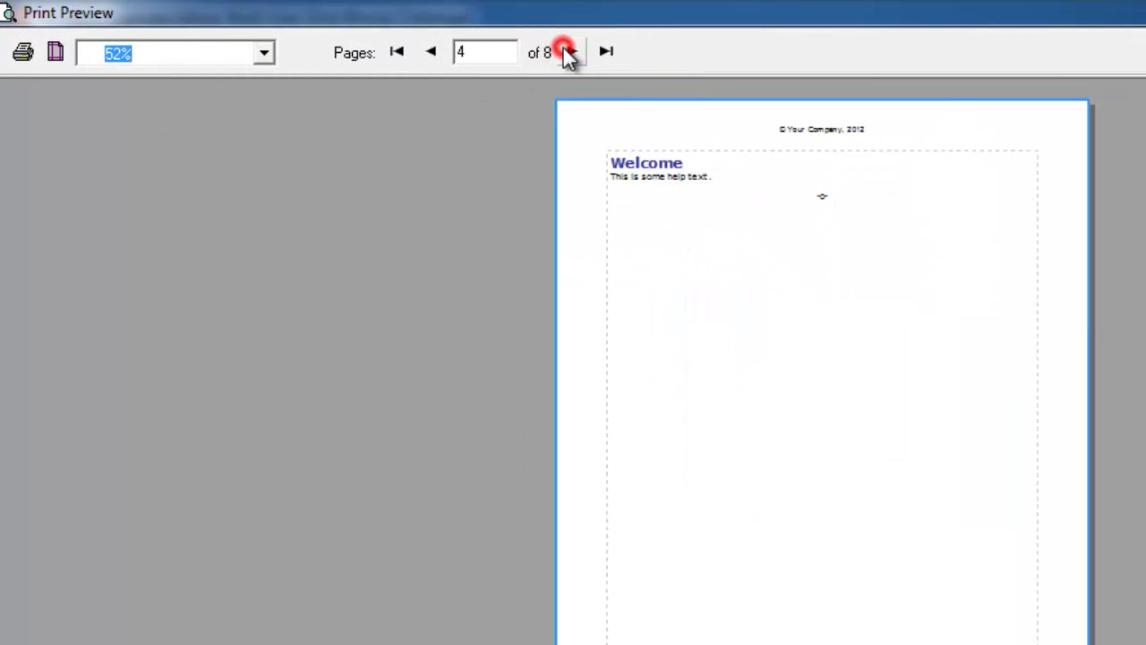
pyautogui.click(570, 52)
pyautogui.click(570, 52)
pyautogui.click(570, 52)
pyautogui.click(570, 52)
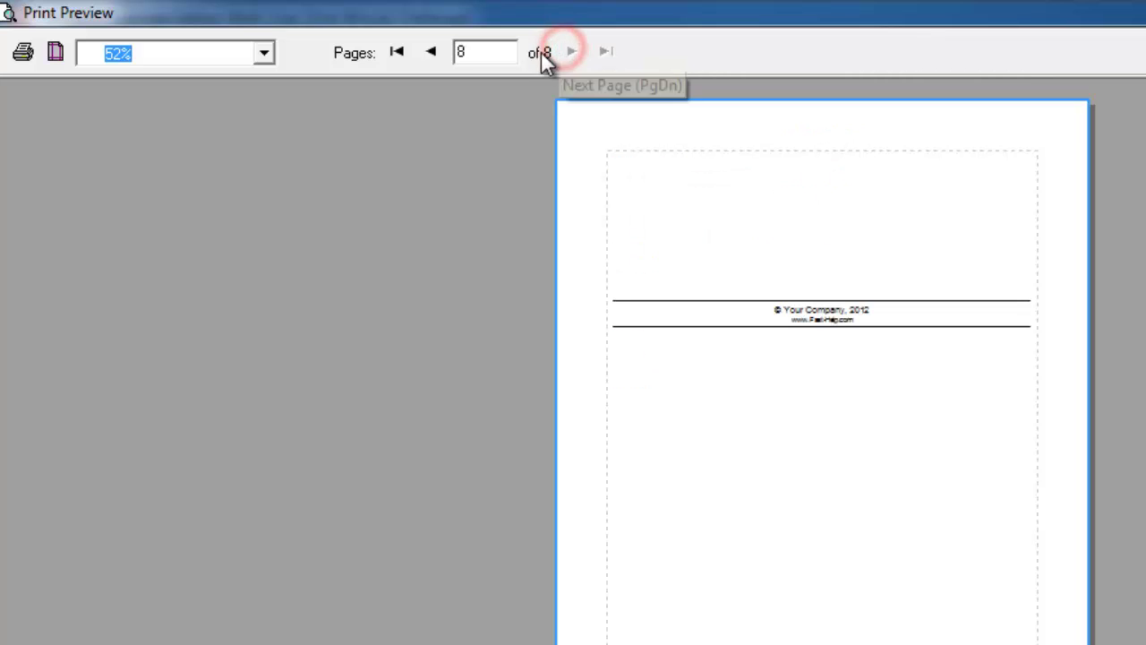
pyautogui.click(434, 52)
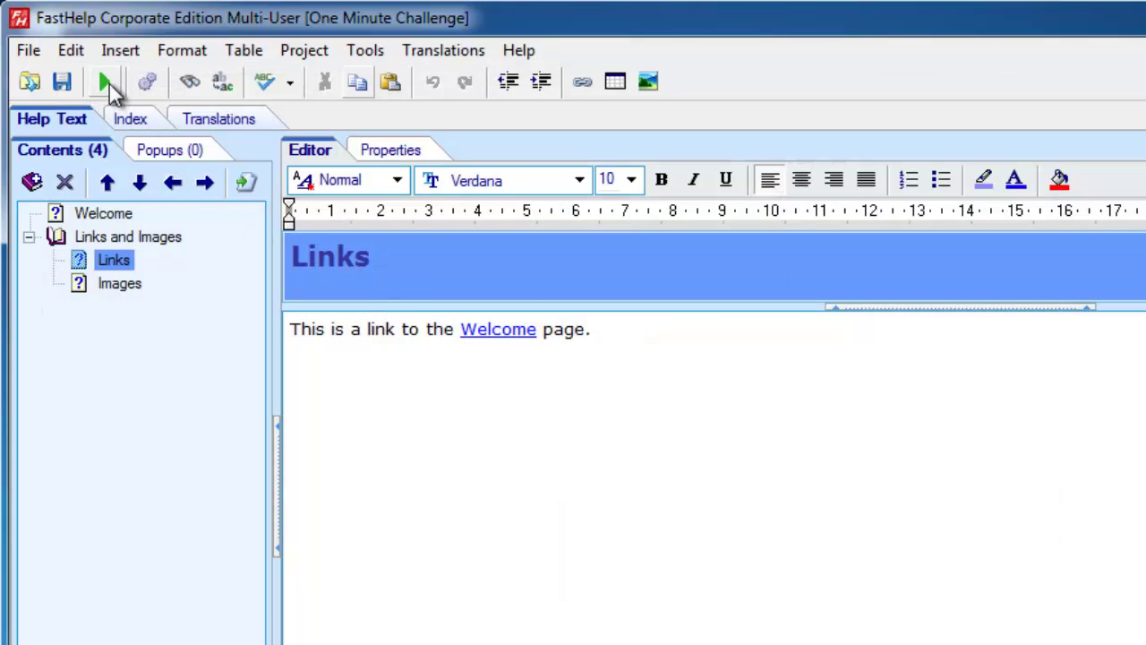
# - Compile the One Minute Challenge project with PDF chosen as the output
pyautogui.click(294, 51)
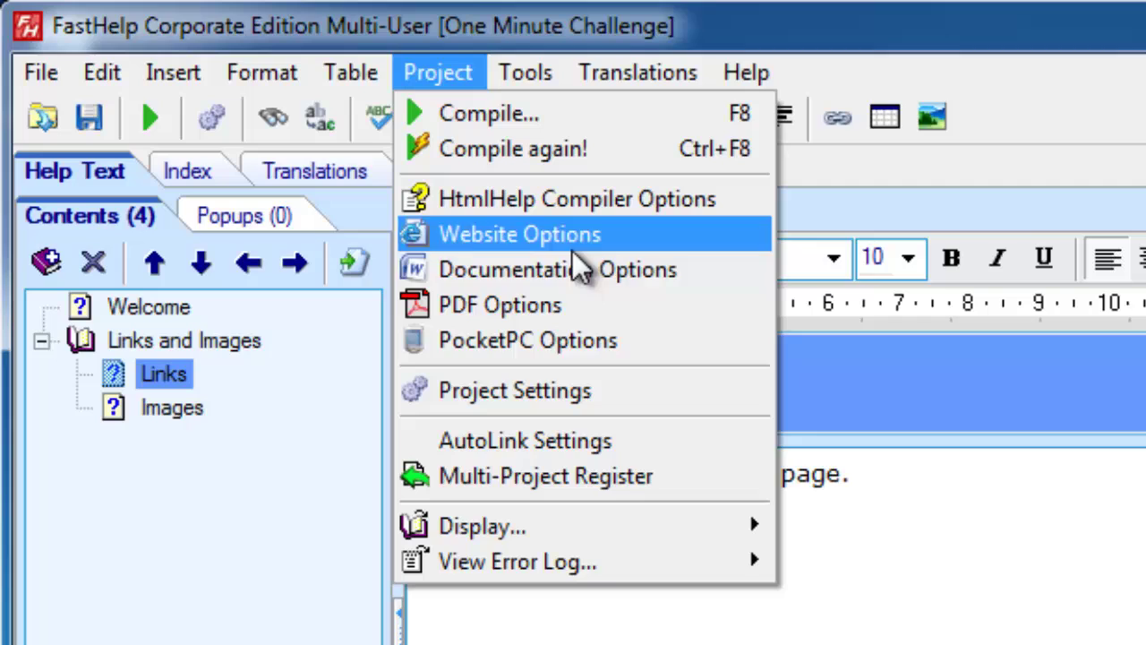
pyautogui.click(149, 115)
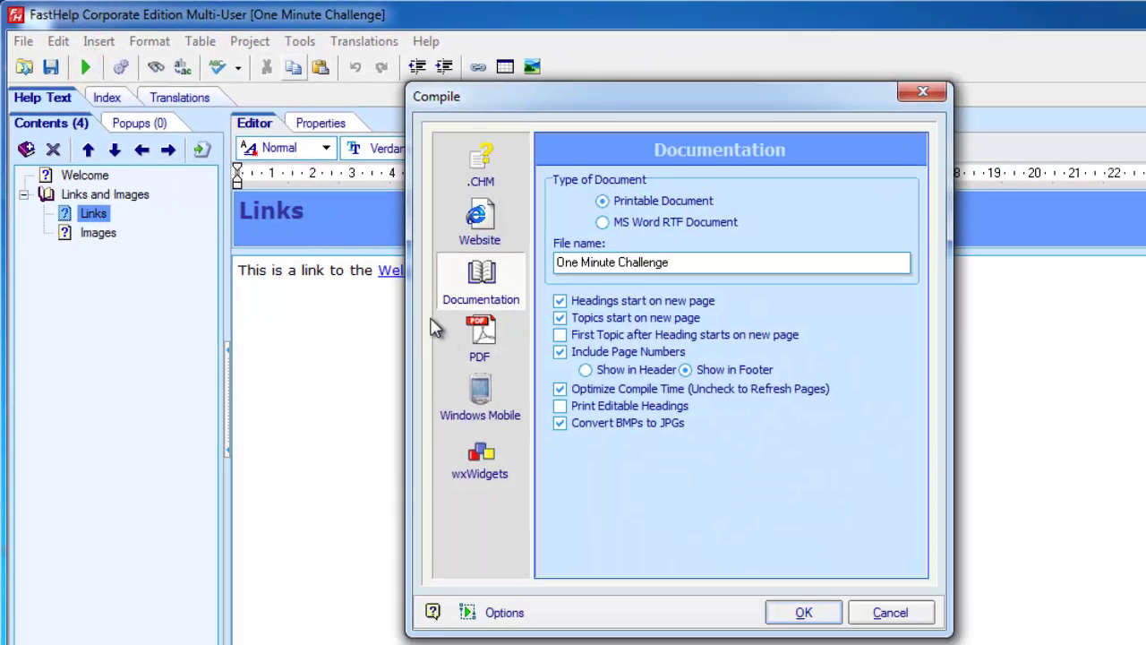
pyautogui.click(543, 376)
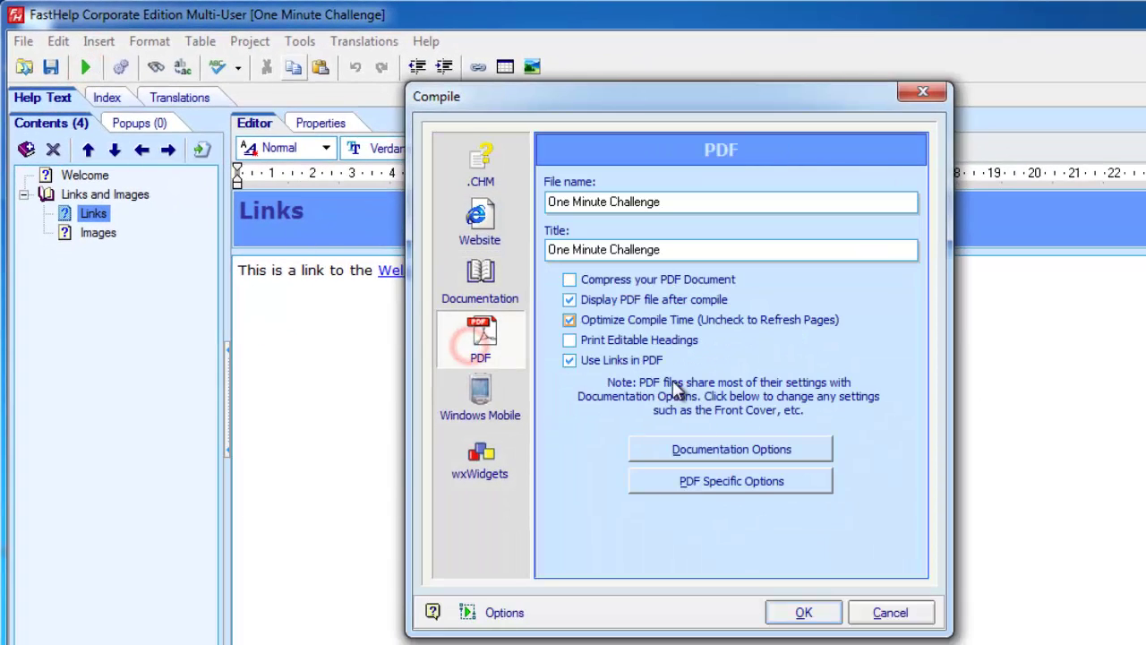
pyautogui.click(803, 611)
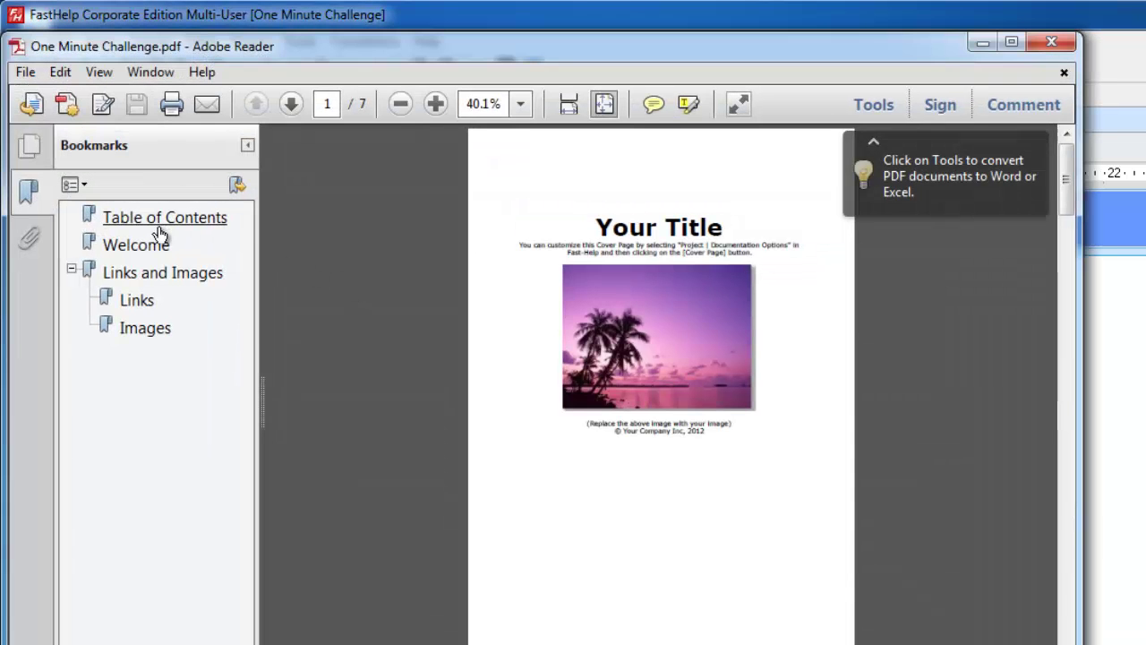
# - Visit each PDF bookmark: Table of Contents, Welcome, Links and Images, Links, Images
pyautogui.click(159, 224)
pyautogui.click(148, 246)
pyautogui.click(152, 273)
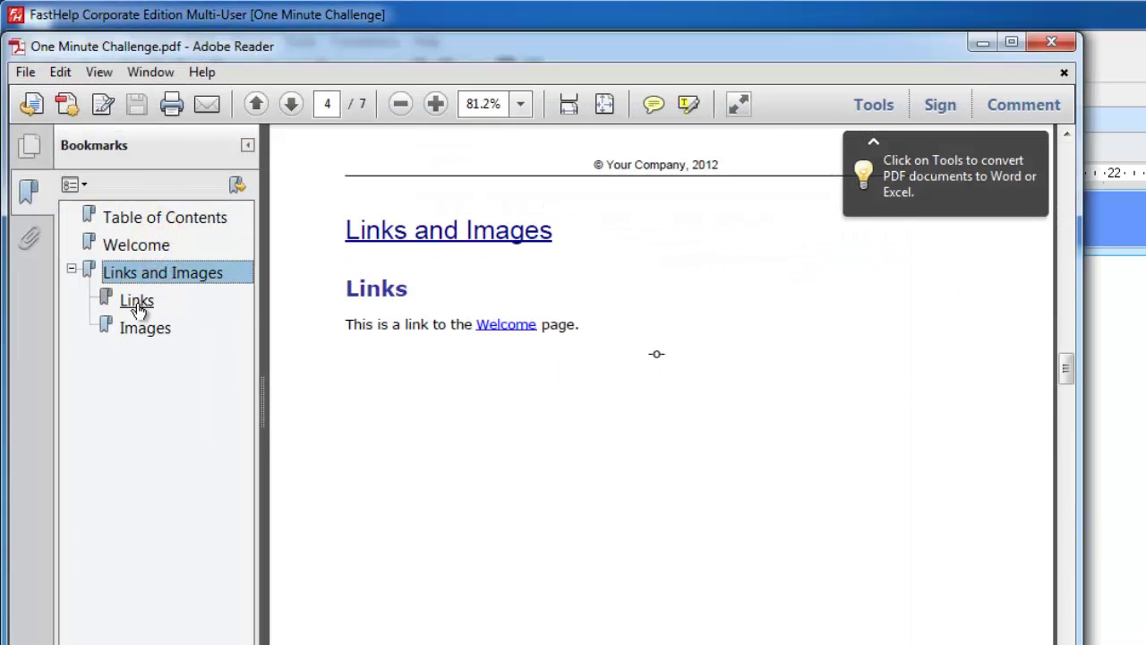
pyautogui.click(136, 300)
pyautogui.click(148, 330)
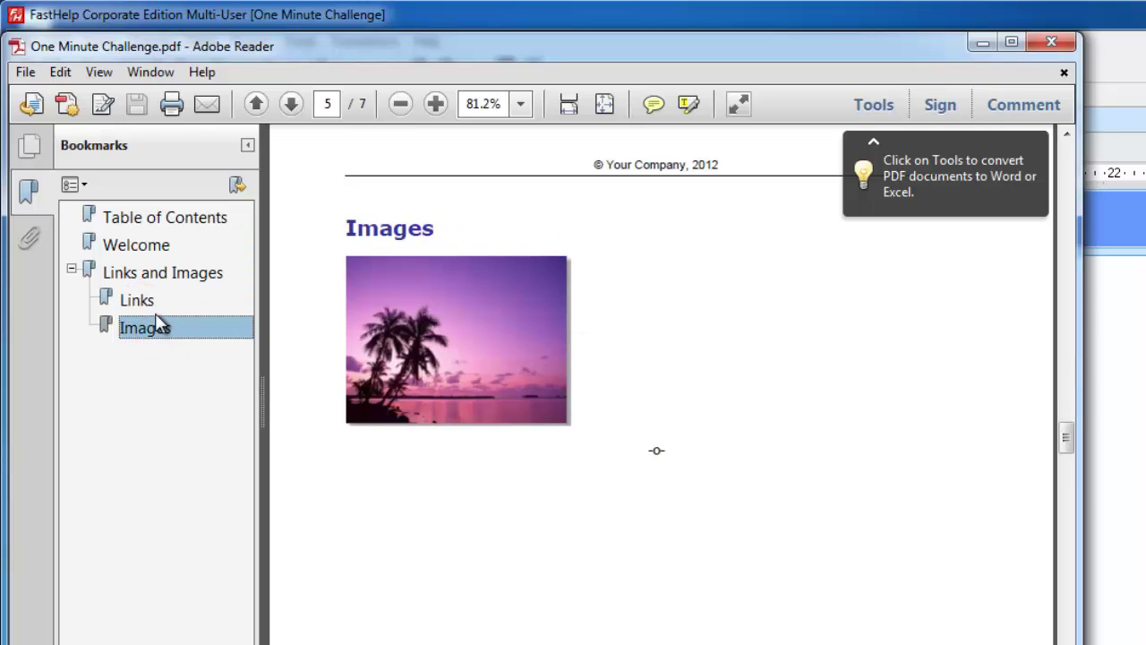
pyautogui.click(137, 301)
# - Follow the Welcome link on the Links page, recheck bookmarks, then close Adobe Reader
pyautogui.click(509, 328)
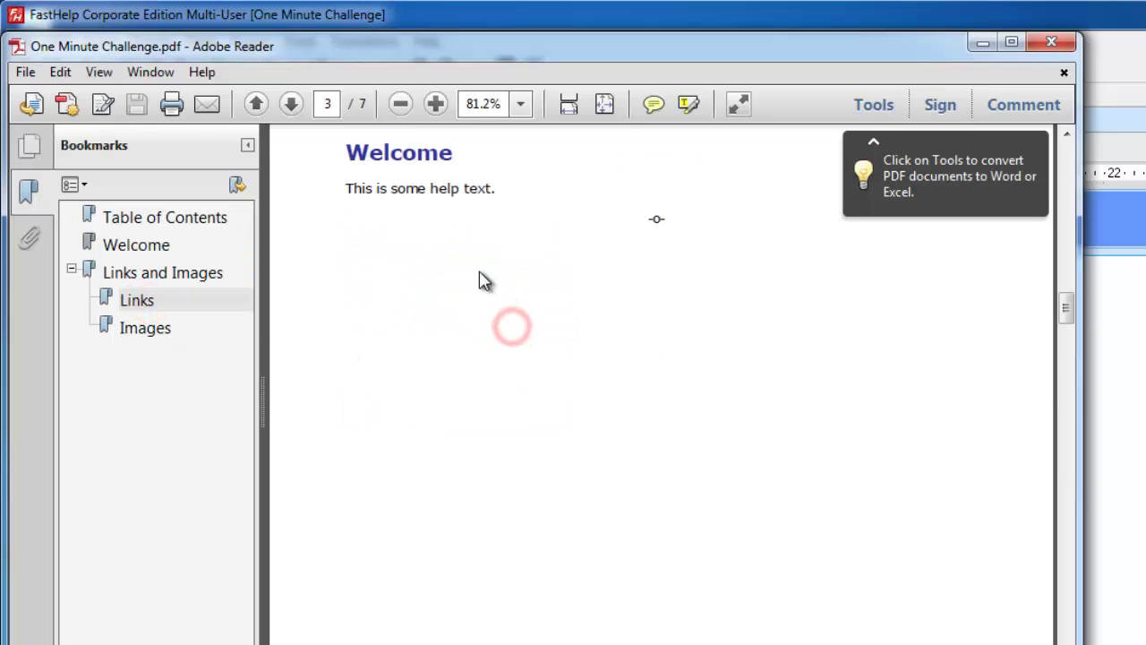
pyautogui.click(154, 247)
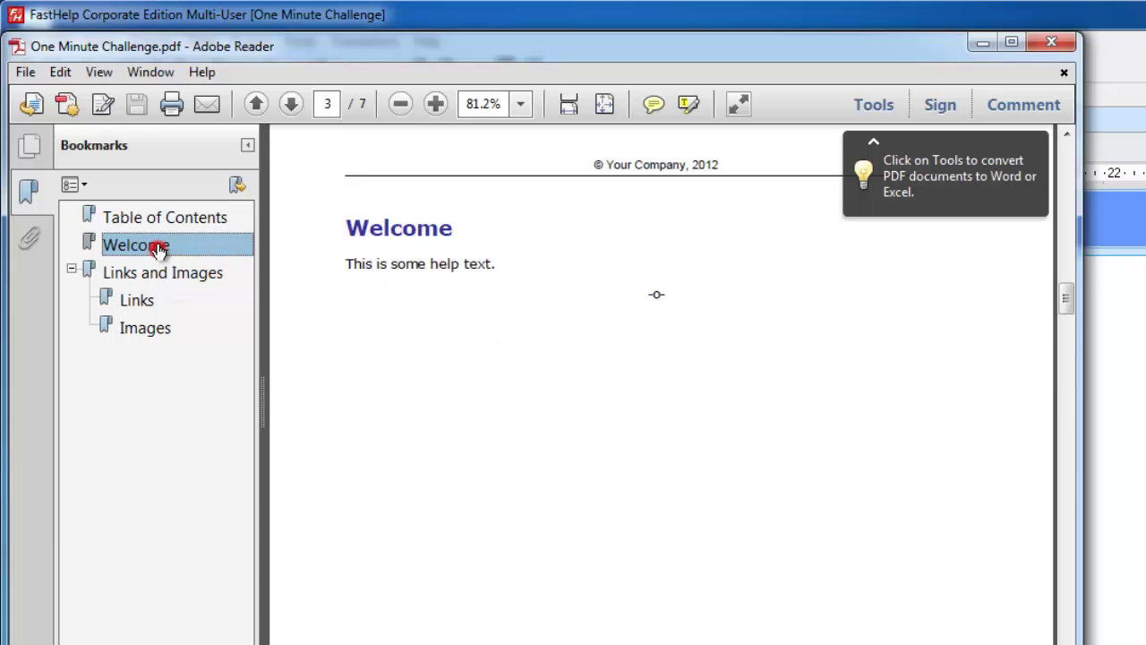
pyautogui.click(199, 220)
pyautogui.click(155, 301)
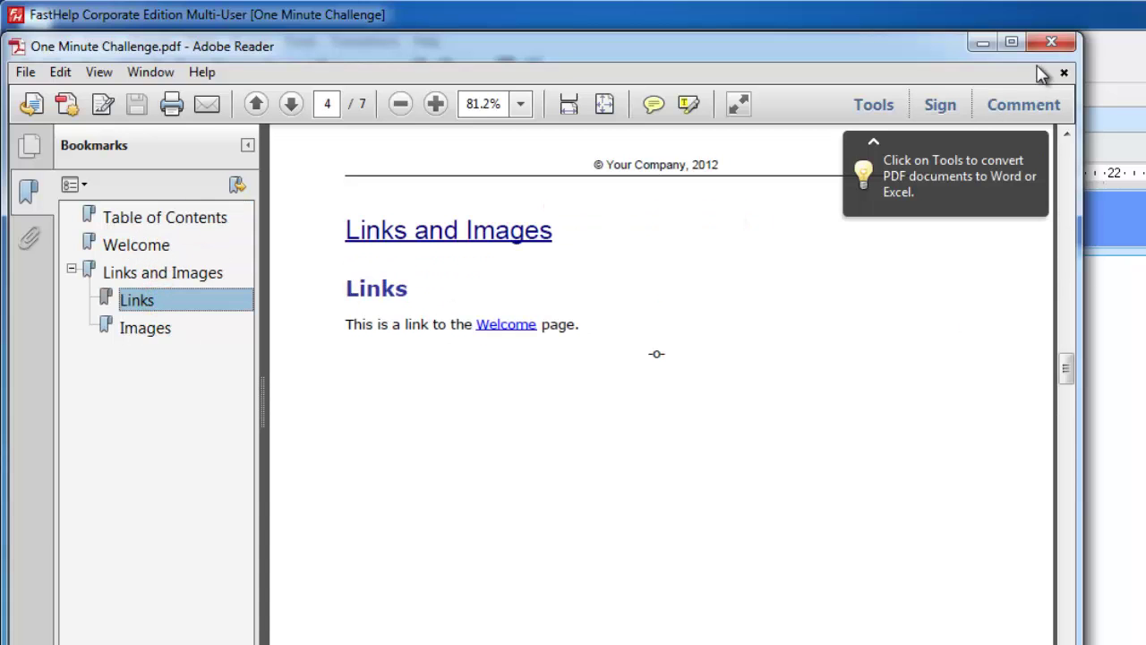
pyautogui.click(1059, 43)
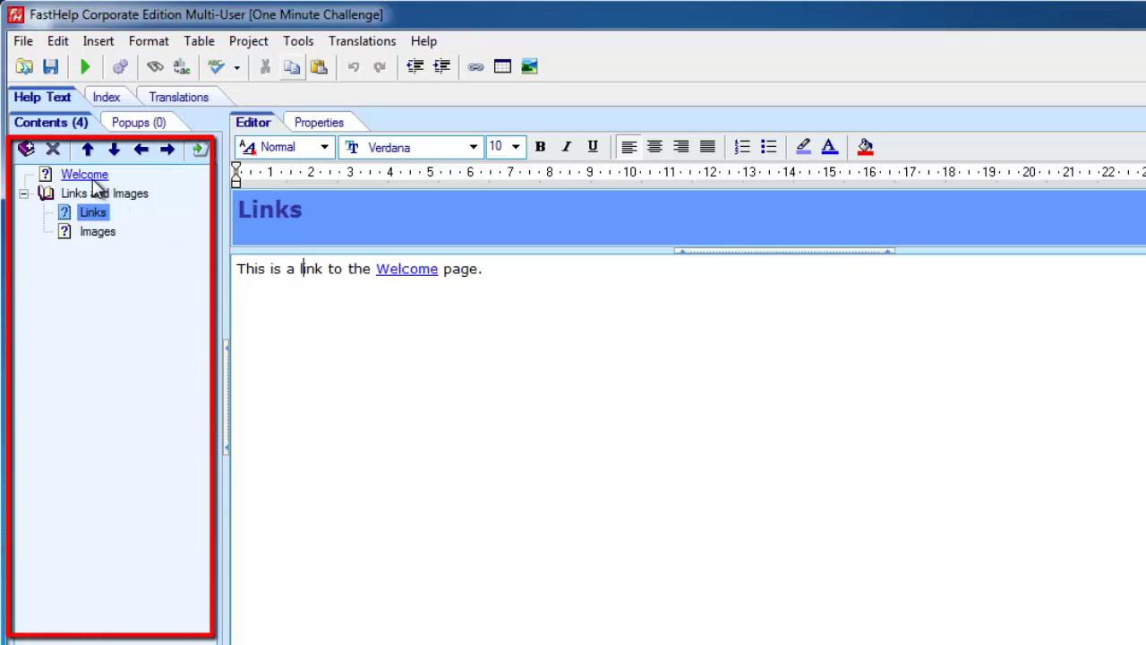
pyautogui.click(307, 300)
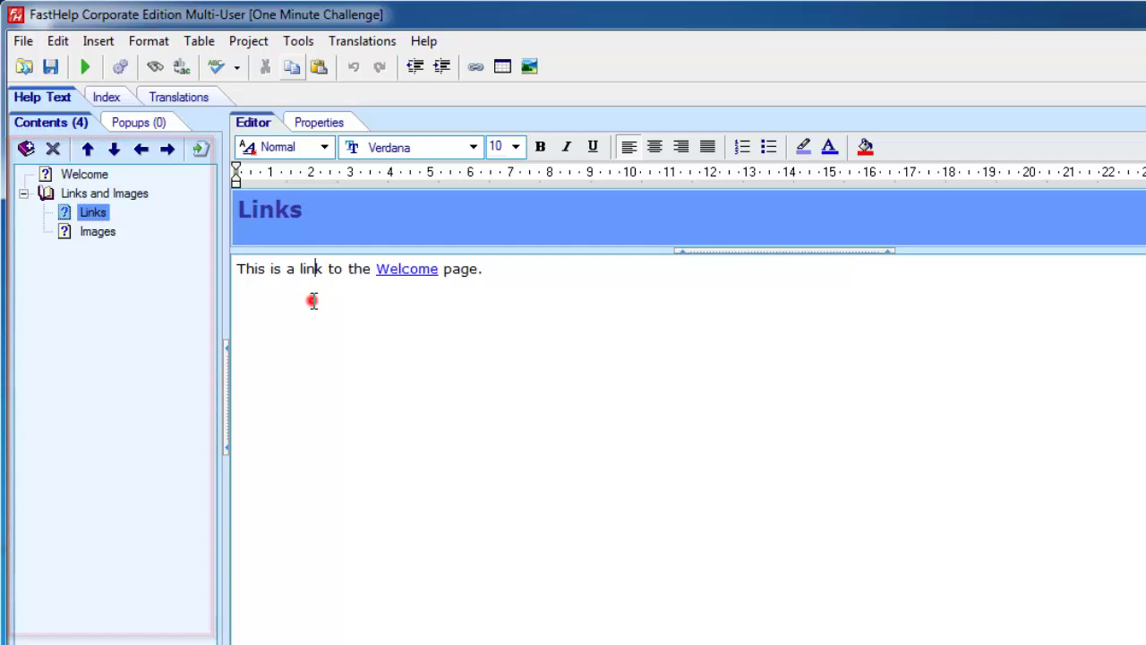